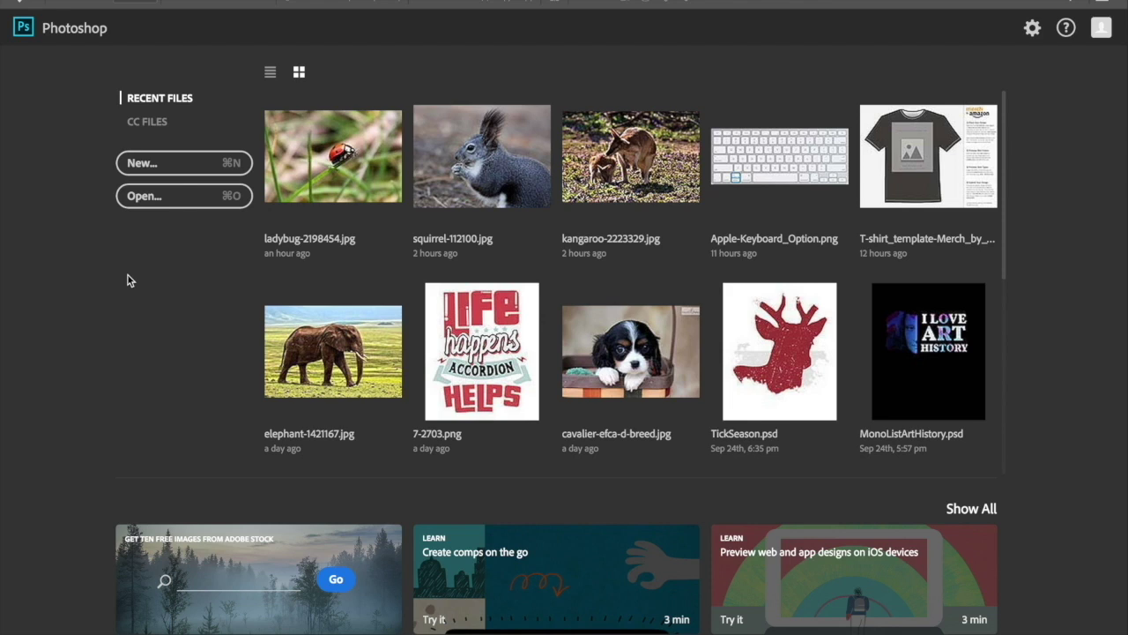
Step: Save a 4500 x 5400 pixel document preset named Merch Shirt and create a new document from it
click(139, 164)
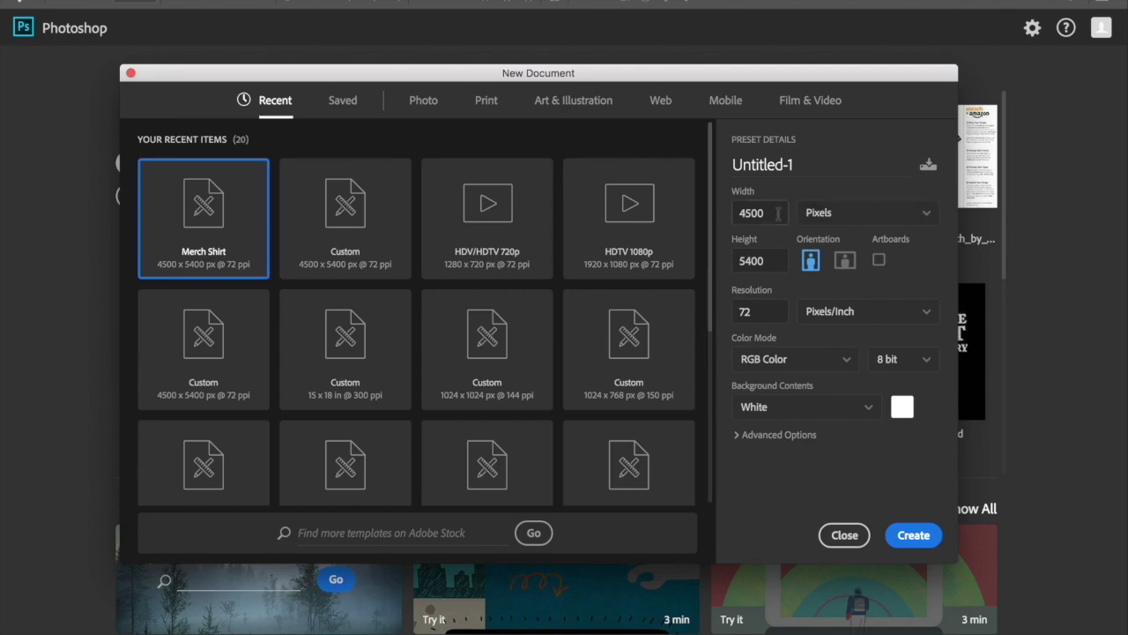
click(779, 213)
click(763, 261)
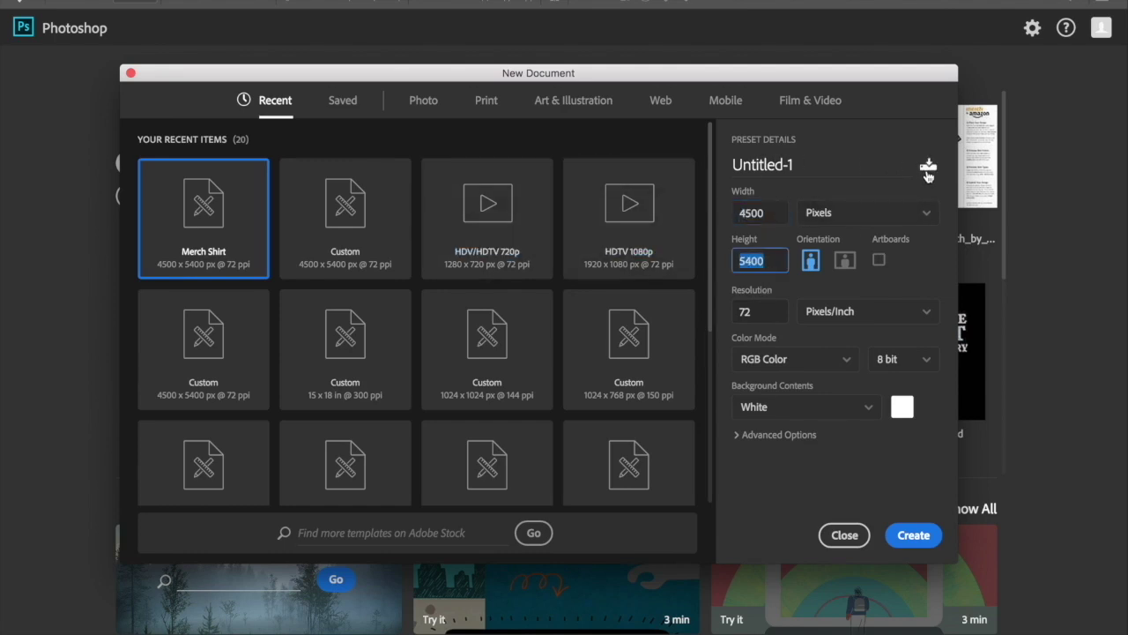
click(928, 171)
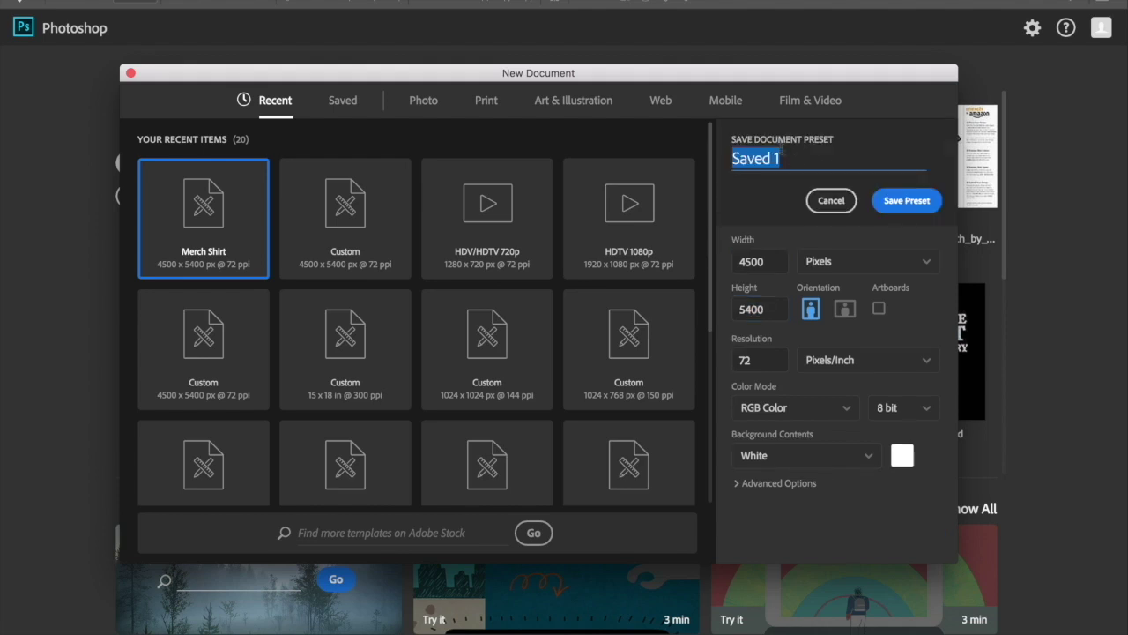
text(Merch)
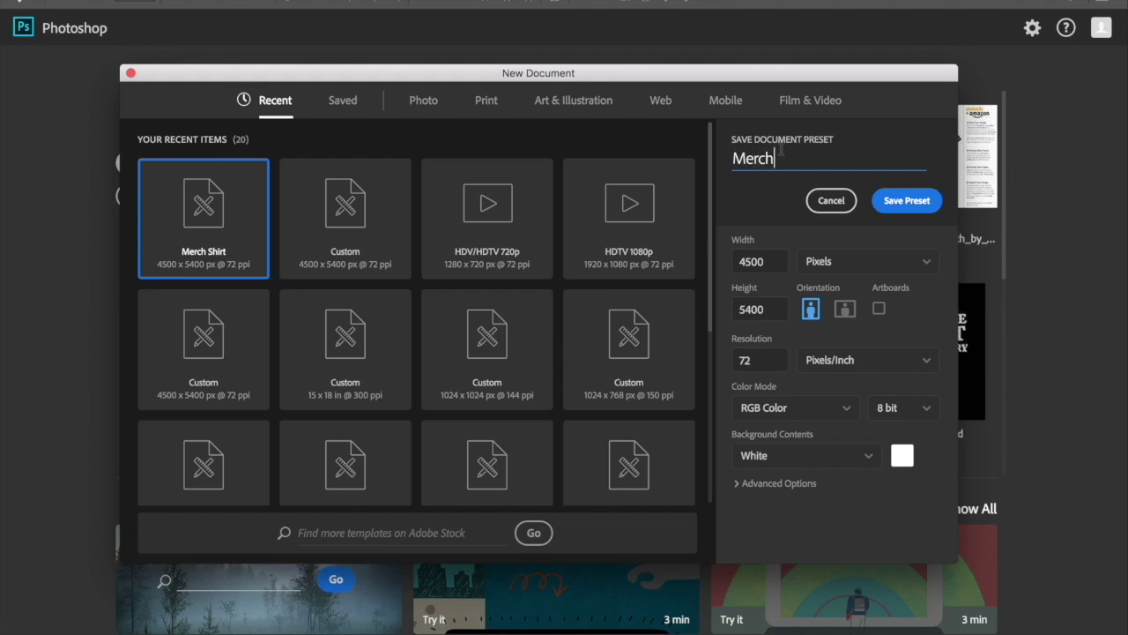
text( Shirt)
double_click(768, 260)
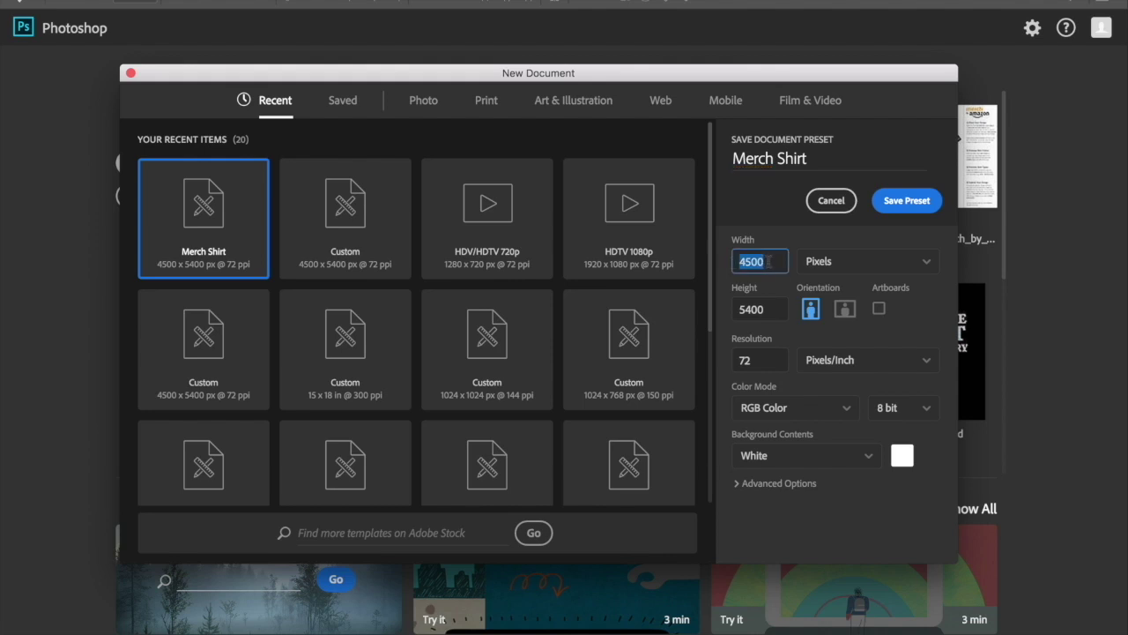
double_click(768, 319)
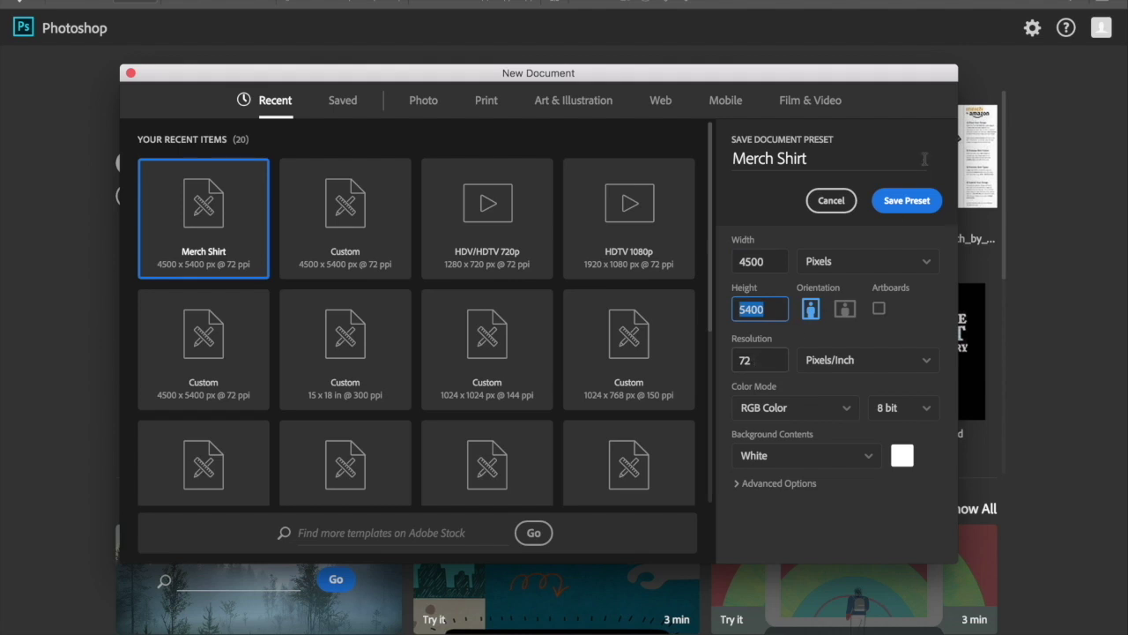
click(911, 207)
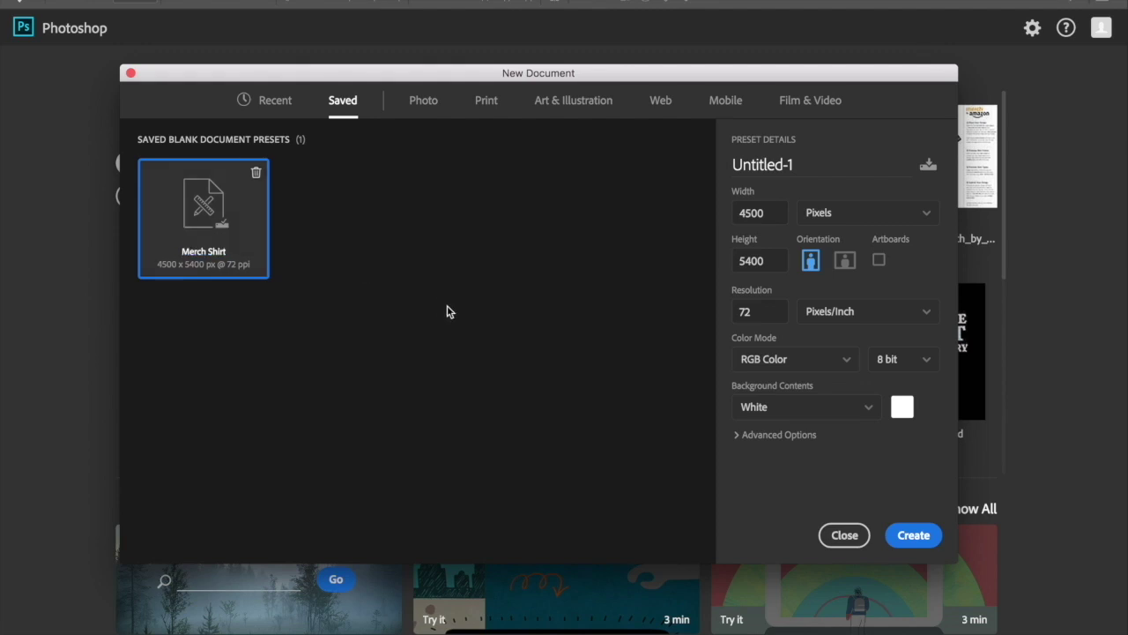
click(923, 535)
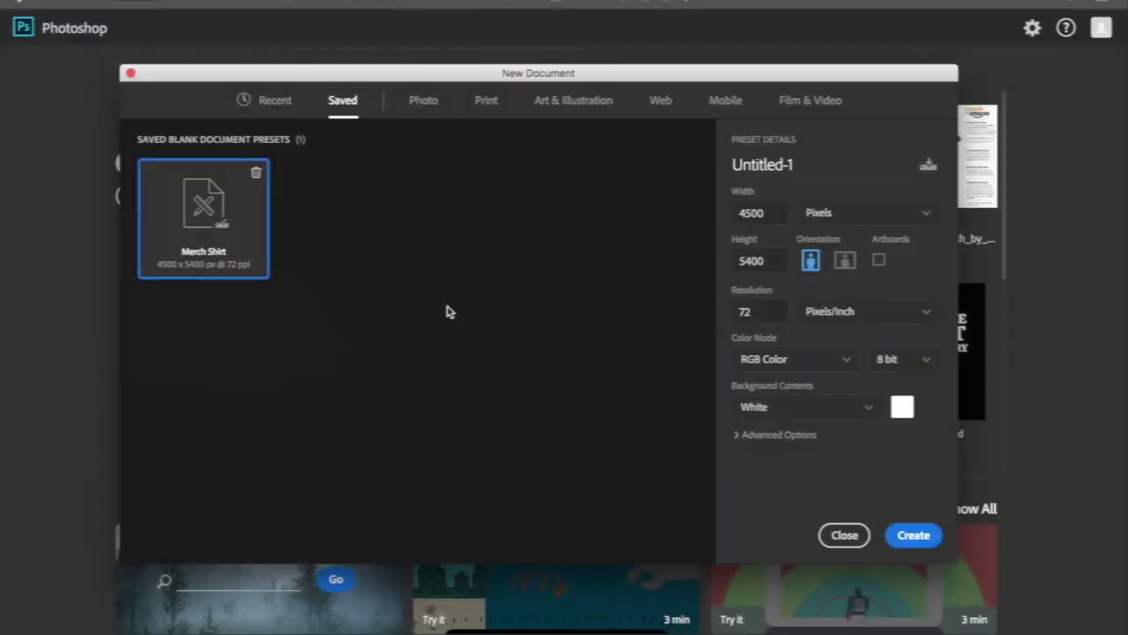
click(914, 535)
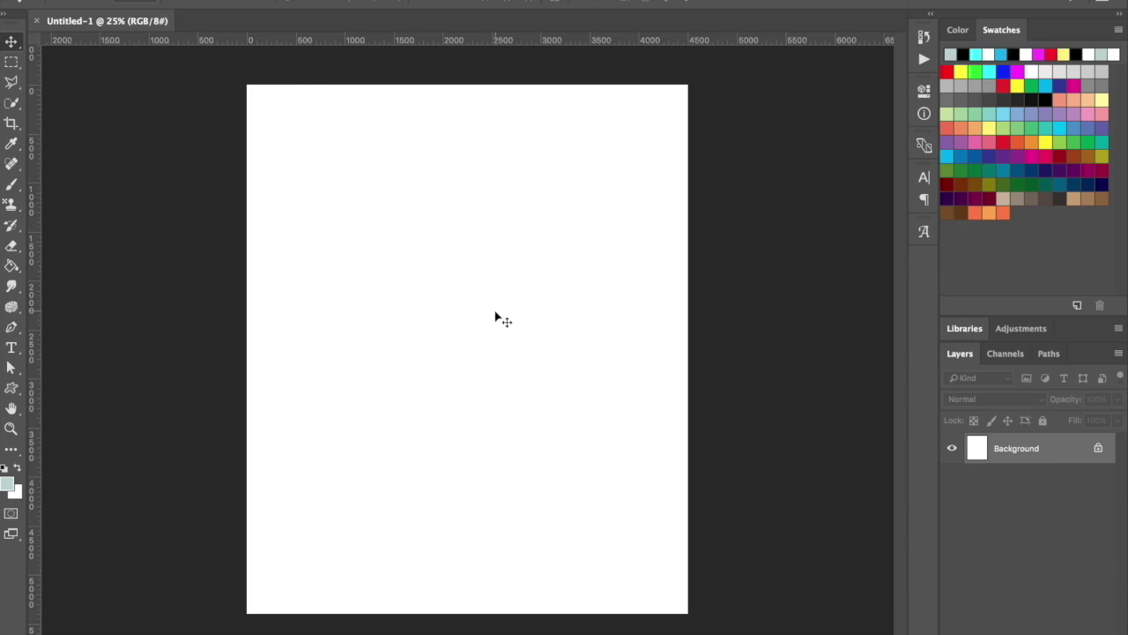
Step: Open the Examples folder inside the desktop's Photoshop folder and preview girl-2627083.jpg
drag(1126, 251, 988, 252)
click(1078, 14)
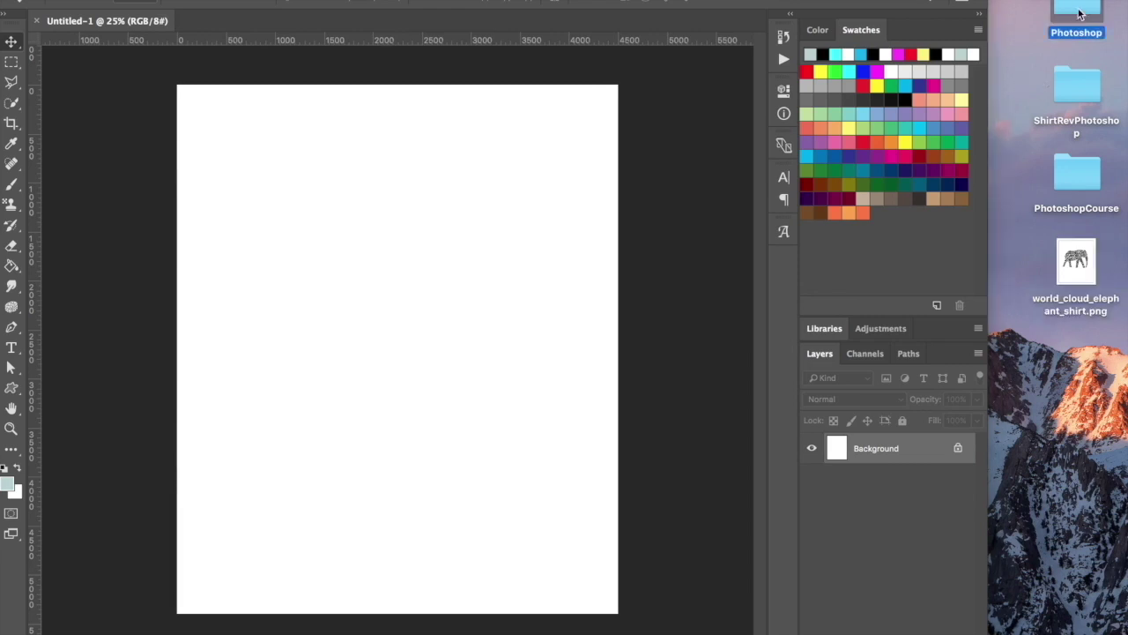
double_click(1079, 14)
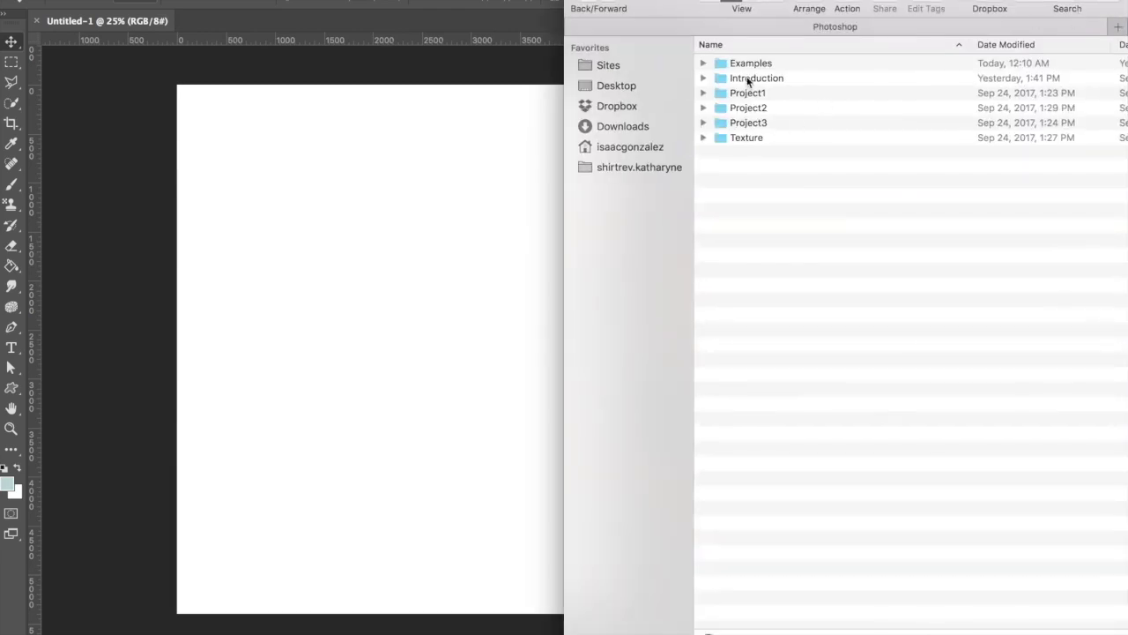
double_click(750, 63)
click(757, 64)
key(space)
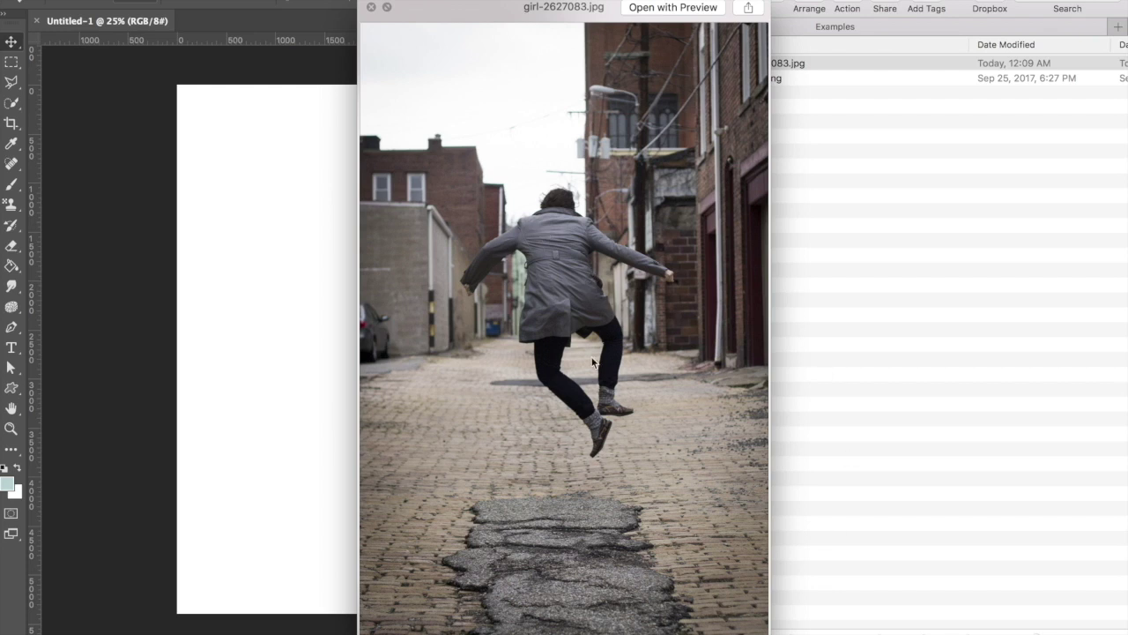
key(space)
Step: Place girl-2627083.jpg in the blank document and enlarge it proportionally to nearly the full canvas width
drag(727, 73, 434, 278)
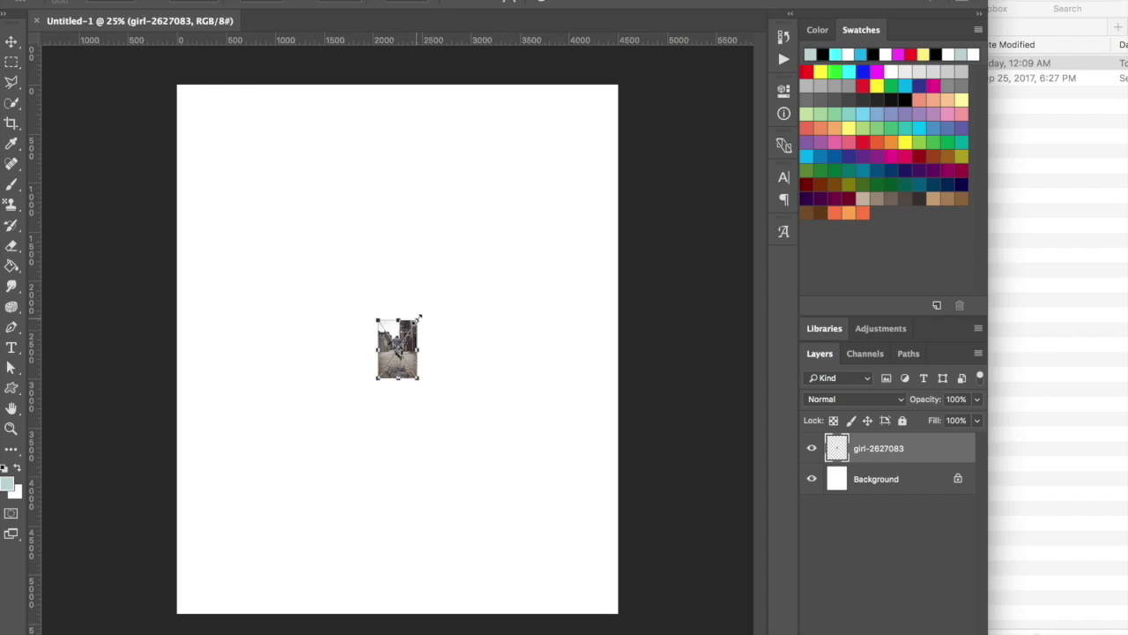
drag(419, 316, 676, 108)
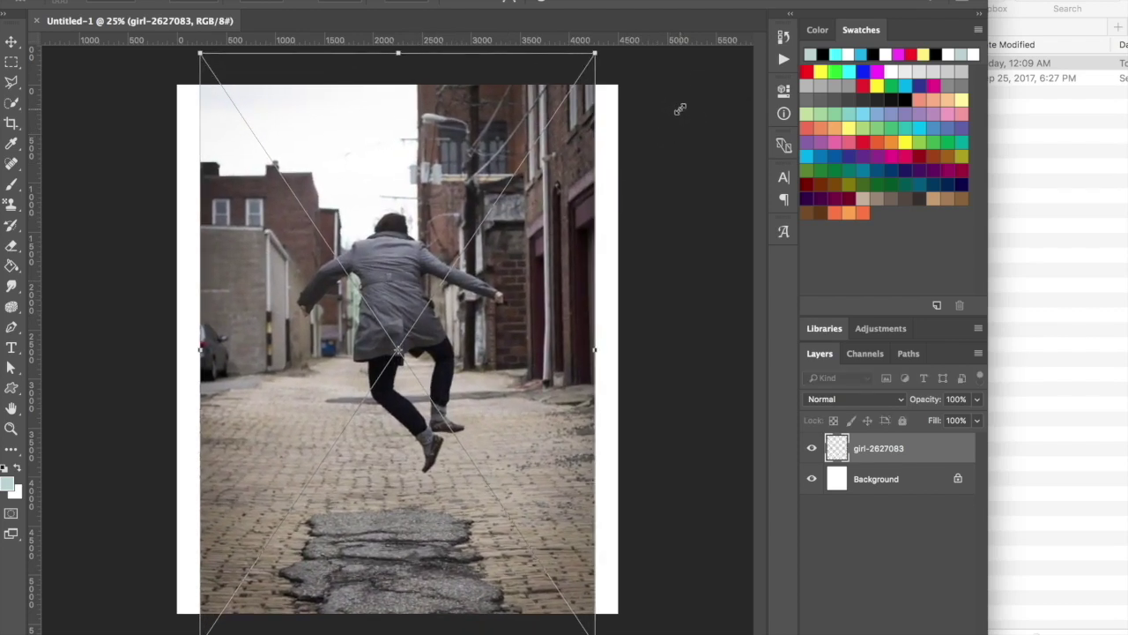
key(Return)
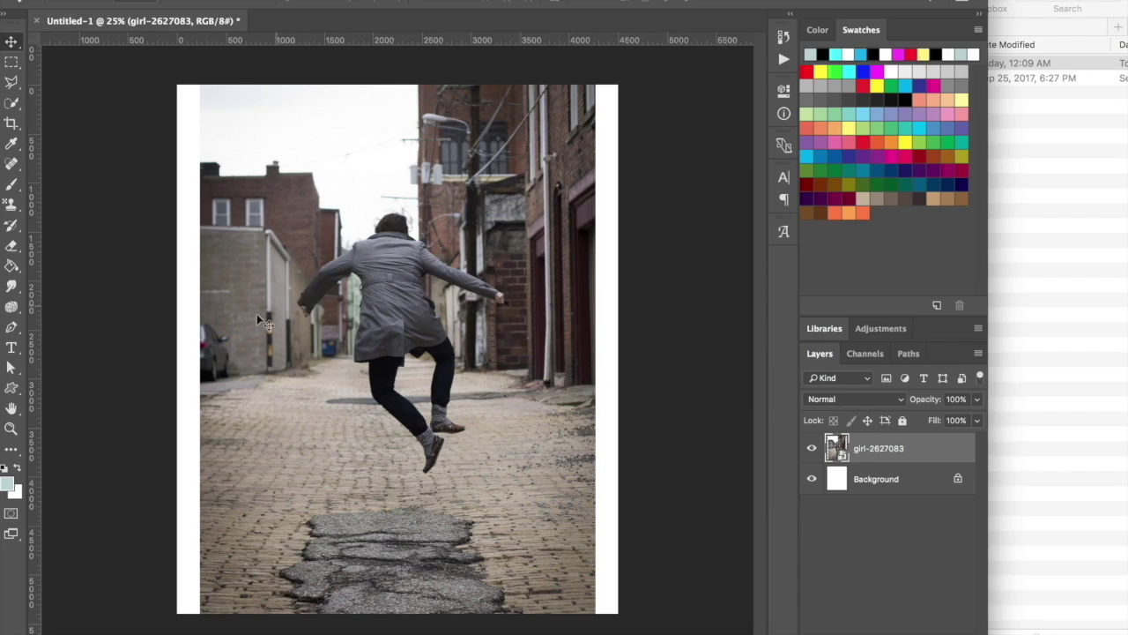
Step: Select the jumping person's coat, left arm, legs and shoes with the Quick Selection tool
key(z)
click(348, 318)
click(348, 317)
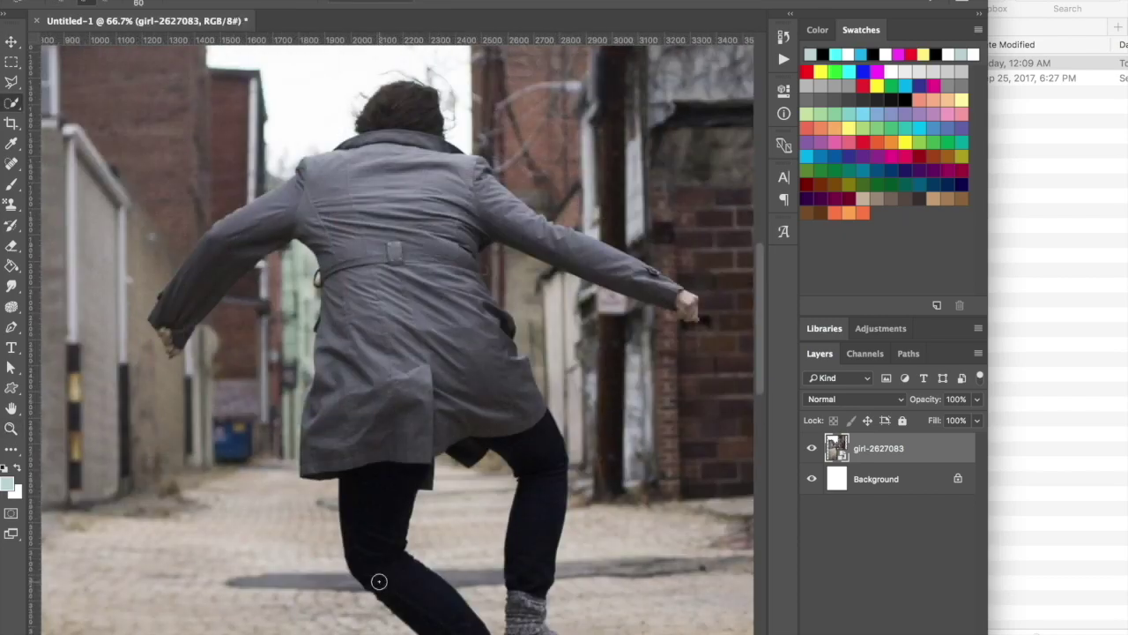
right_click(11, 103)
click(40, 101)
mouse_move(371, 195)
mouse_down()
mouse_move(396, 114)
mouse_move(392, 134)
mouse_move(336, 181)
mouse_move(247, 226)
mouse_move(207, 275)
mouse_up()
drag(381, 222, 387, 408)
scroll(388, 408, down, 2)
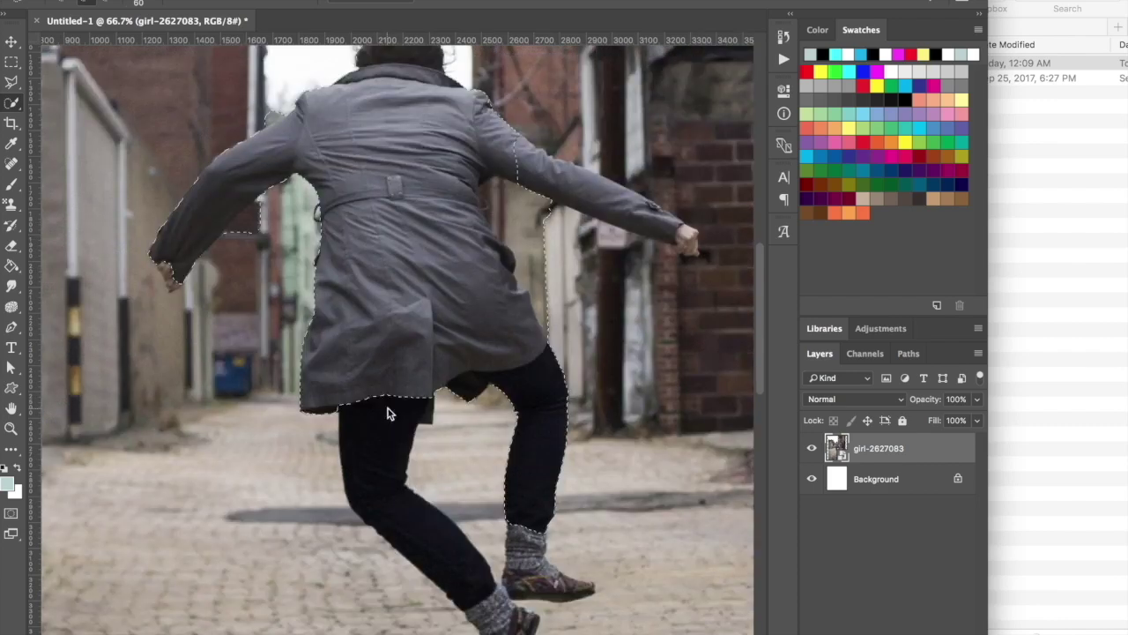
scroll(388, 408, down, 3)
scroll(388, 408, right, 1)
mouse_move(450, 465)
mouse_down()
mouse_move(487, 521)
mouse_move(513, 438)
mouse_up()
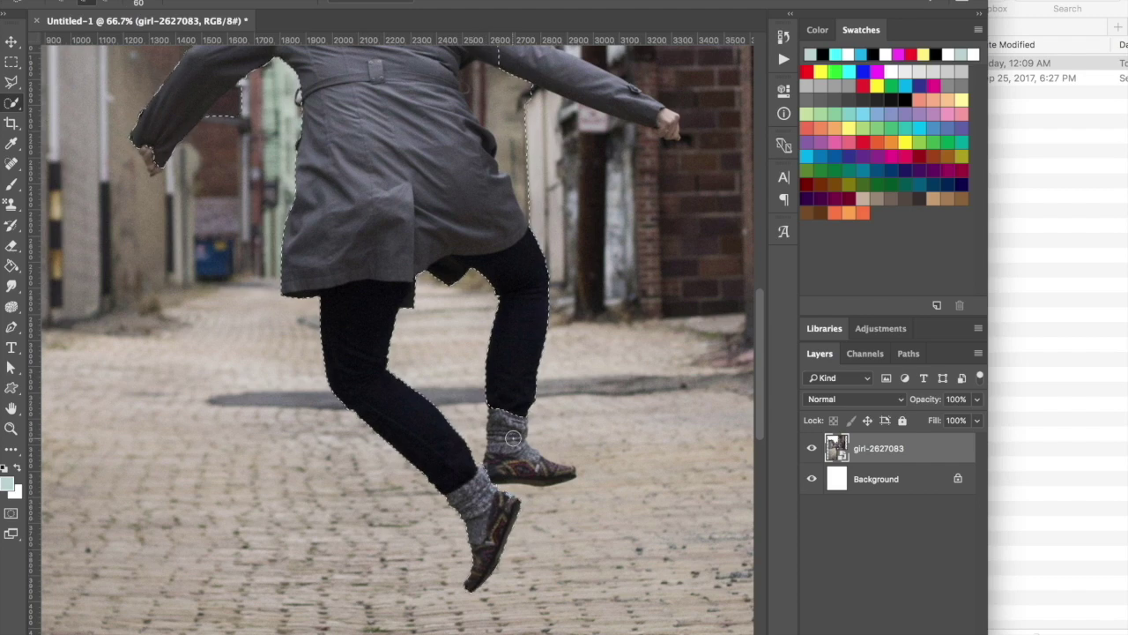
Step: Add the right arm and both hands to the selection and subtract the background caught between the arms and the coat
scroll(540, 471, up, 3)
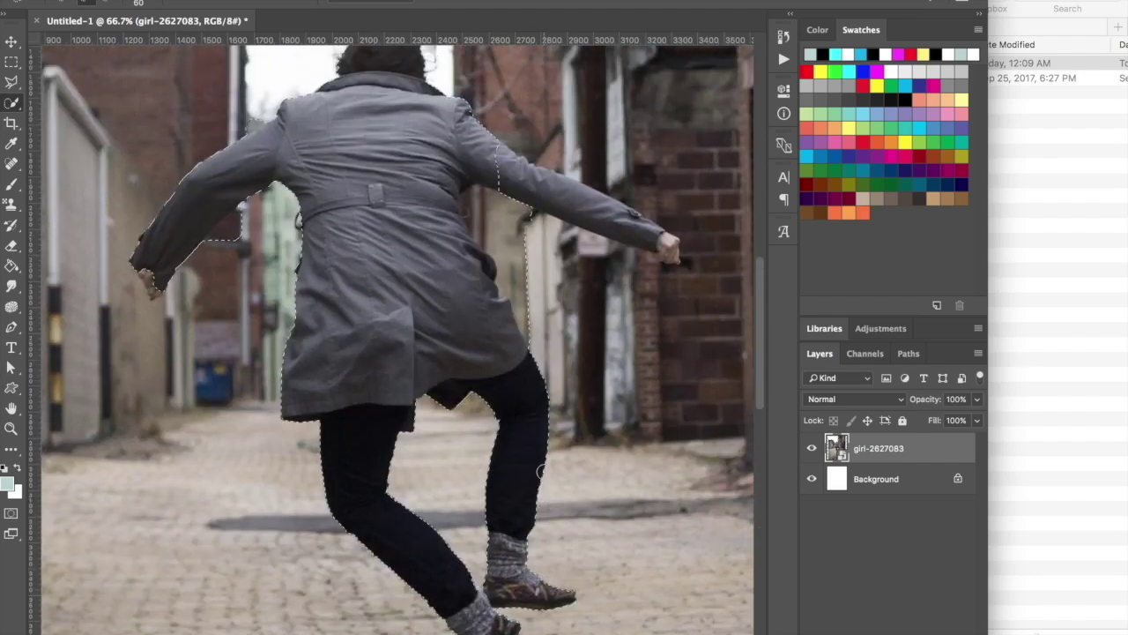
scroll(540, 472, up, 3)
drag(574, 354, 668, 392)
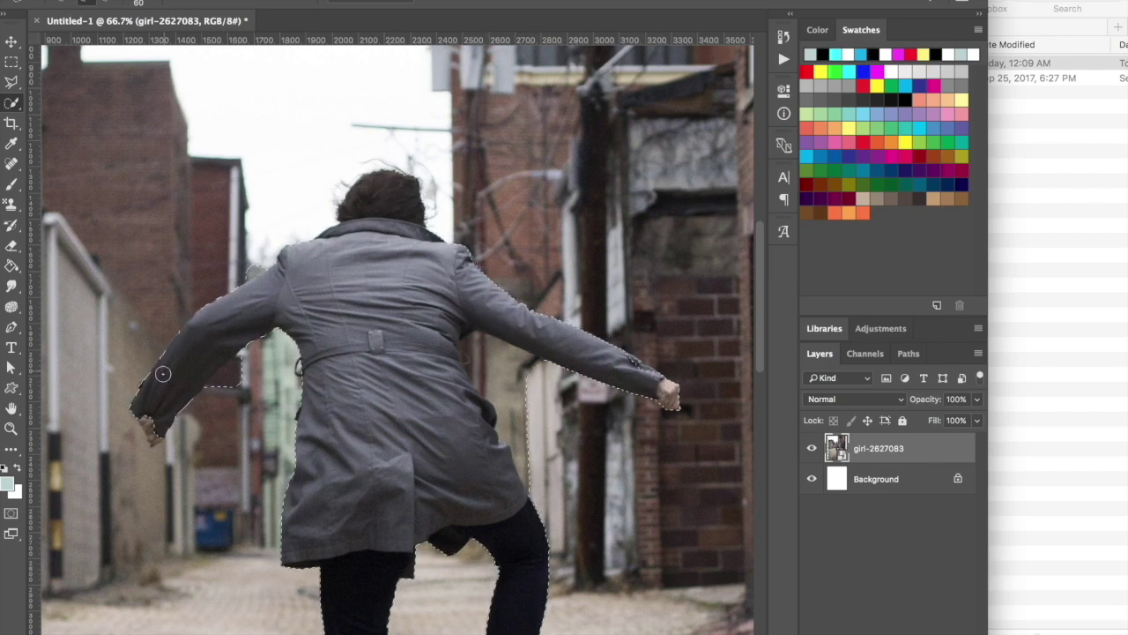
click(153, 432)
scroll(520, 304, down, 1)
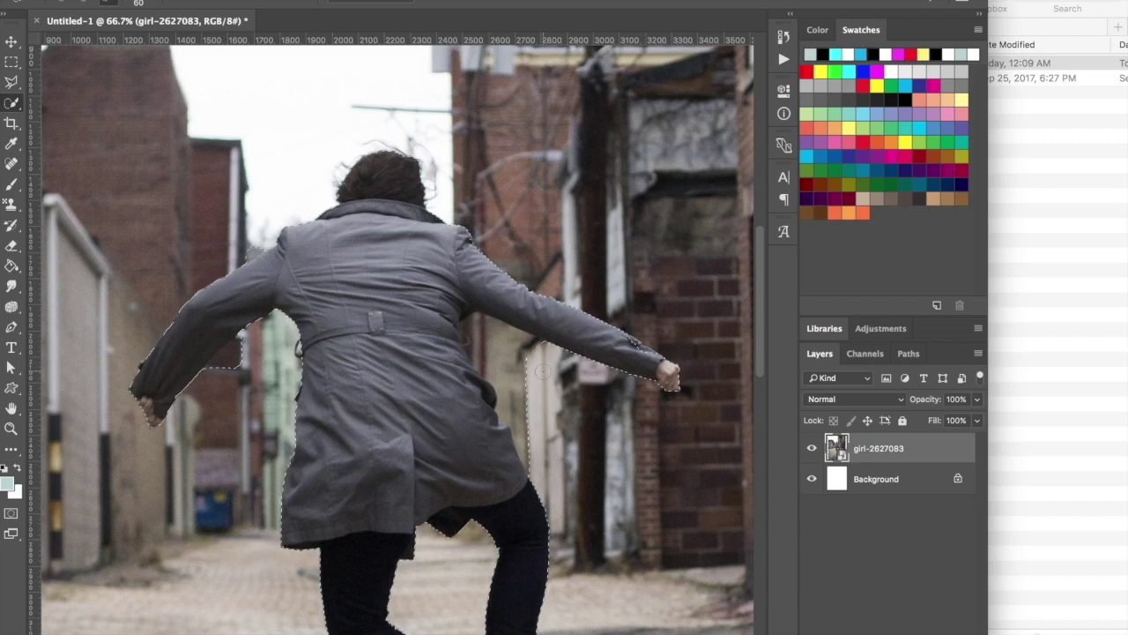
mouse_move(542, 371)
mouse_down()
mouse_move(497, 349)
mouse_move(544, 397)
mouse_up()
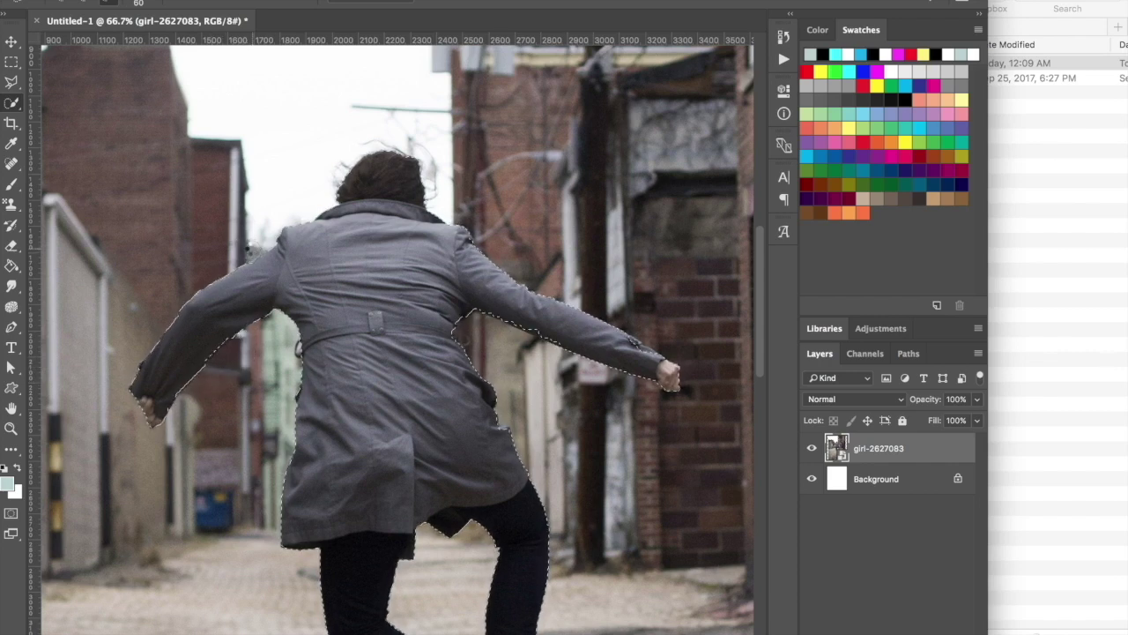
Step: Copy the selected person to a new layer and hide the girl-2627083 photo layer
scroll(479, 330, down, 10)
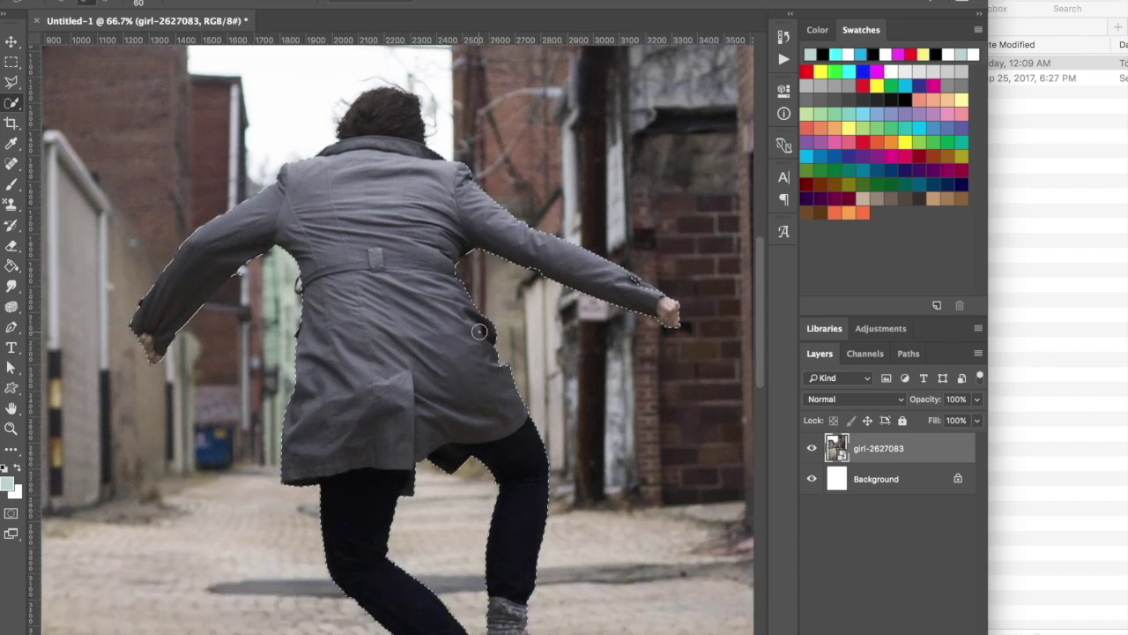
scroll(391, 338, up, 9)
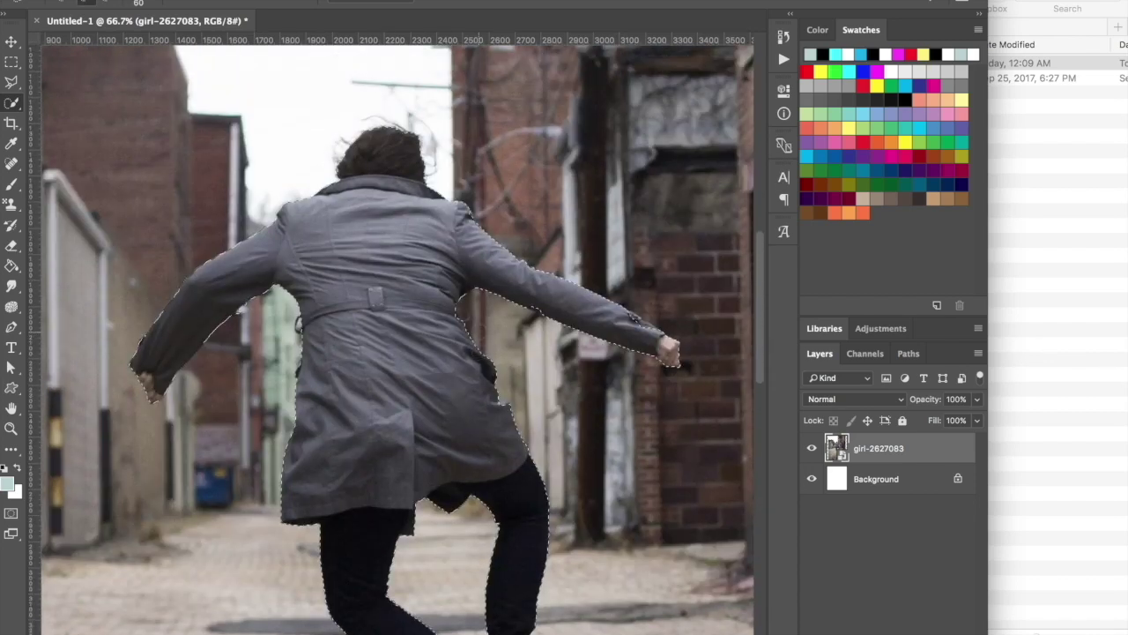
click(11, 41)
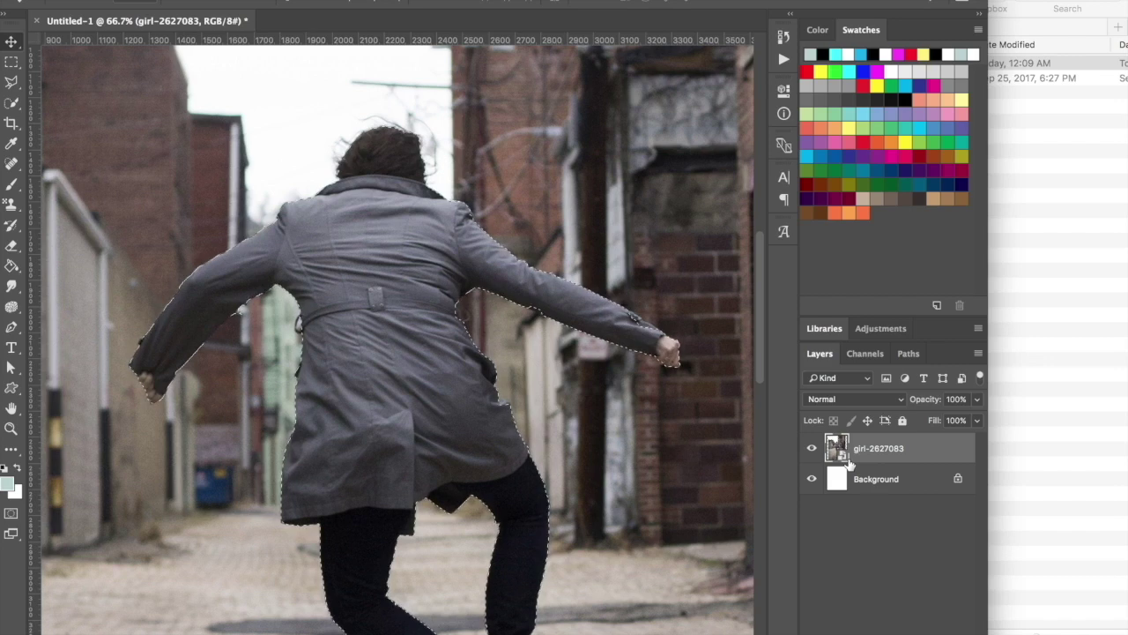
key(ctrl+j)
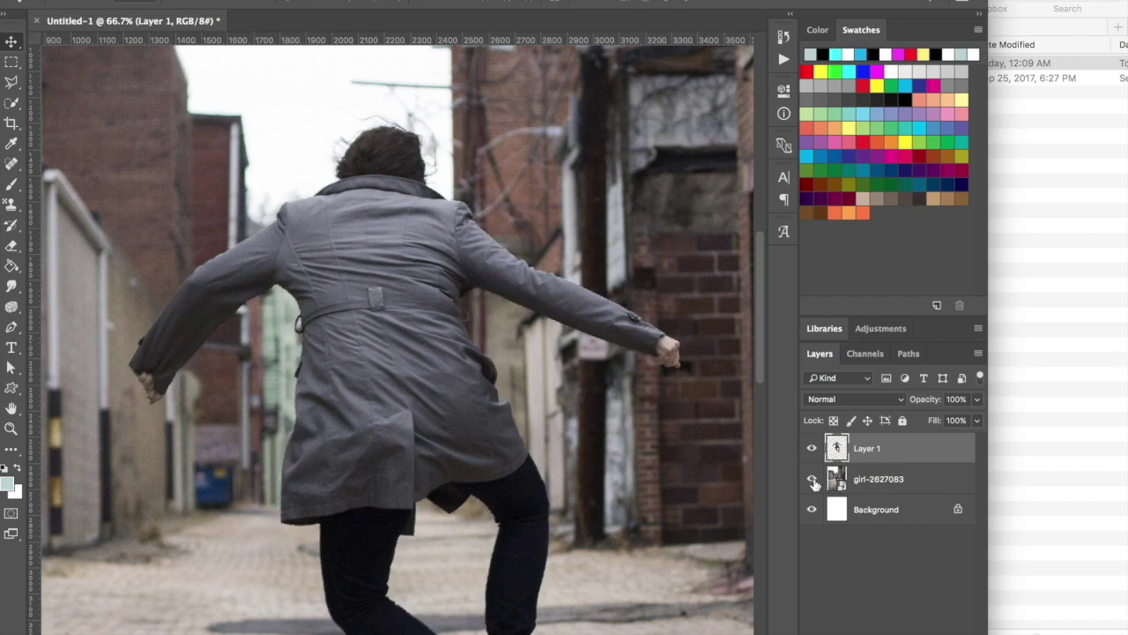
click(811, 480)
Step: Examine the edges of the cut-out person against the white background
key(z)
drag(360, 294, 359, 297)
click(359, 297)
click(405, 300)
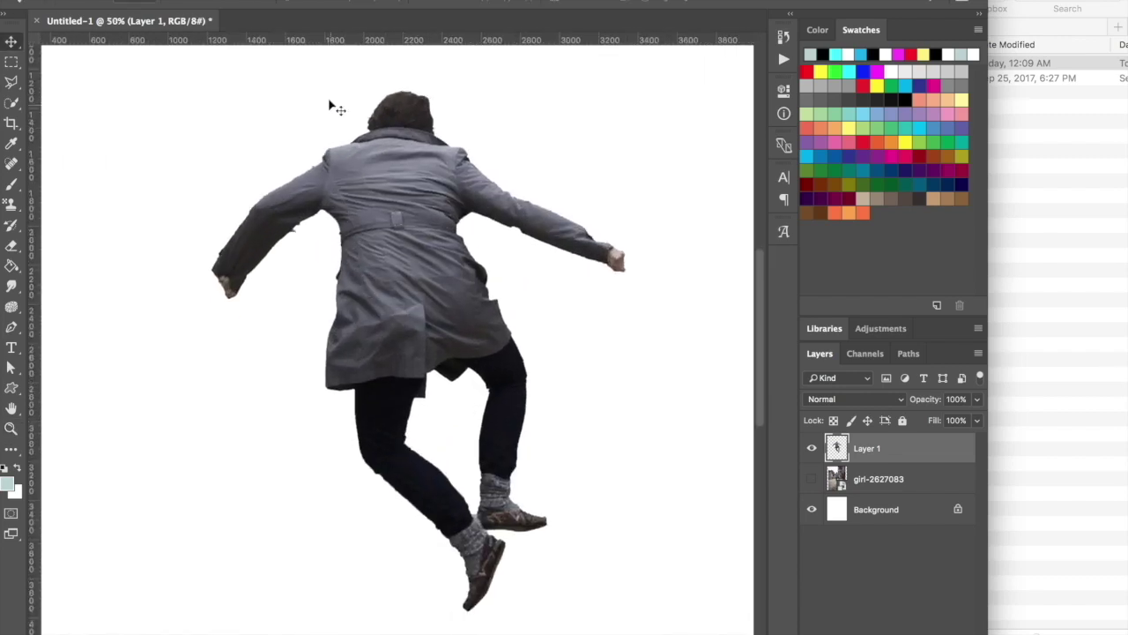
drag(406, 286, 392, 289)
click(395, 290)
click(404, 290)
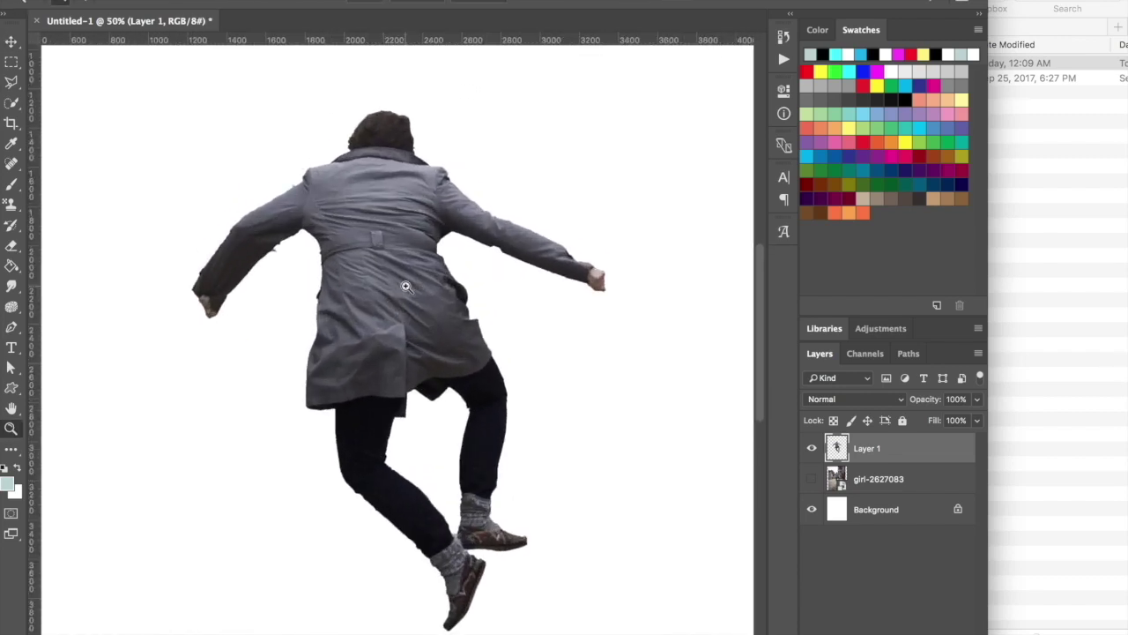
key(v)
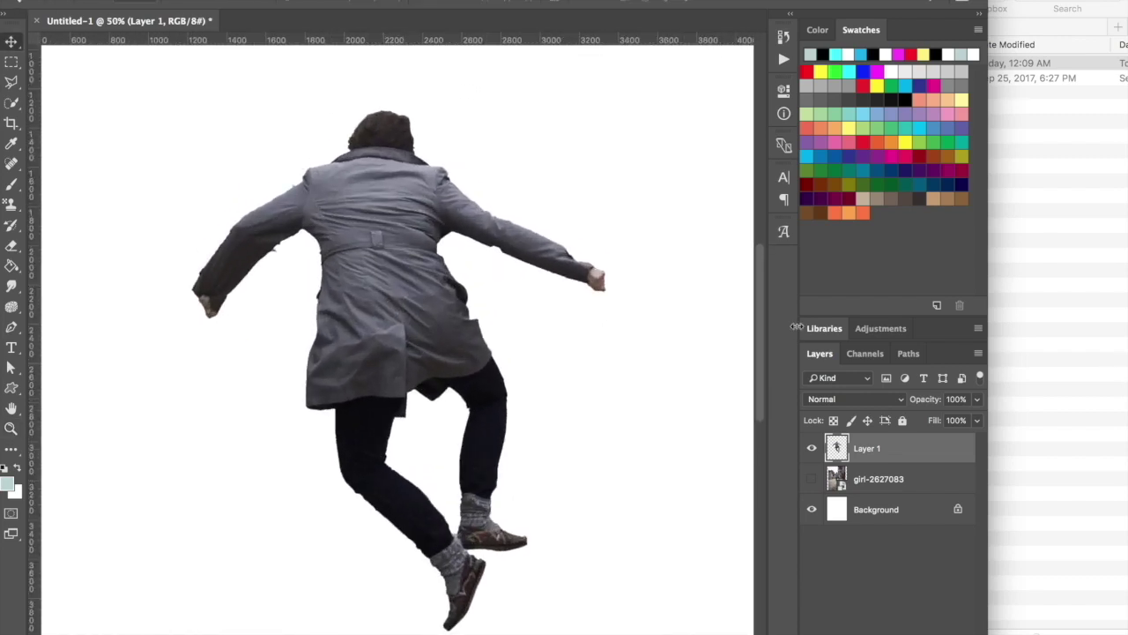
Step: Load the cut-out person's outline as a selection, reset the colors to default and fill the figure with black
ctrl+click(837, 450)
click(4, 470)
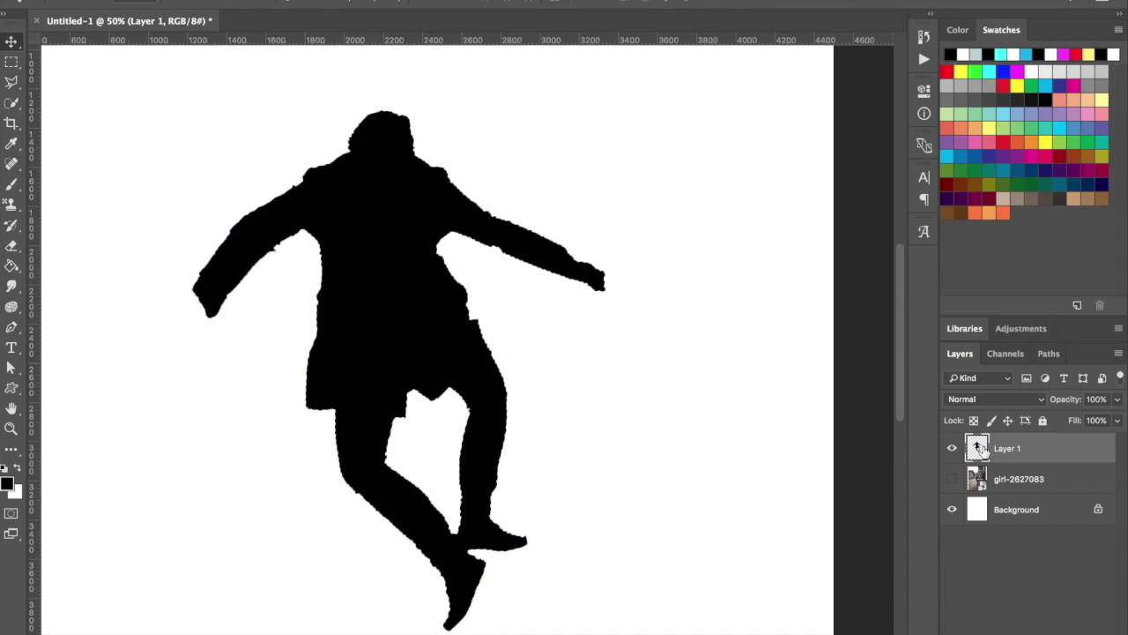
key(super)
Step: Enlarge the black silhouette slightly with Free Transform and move it to the upper-left part of the canvas
key(z)
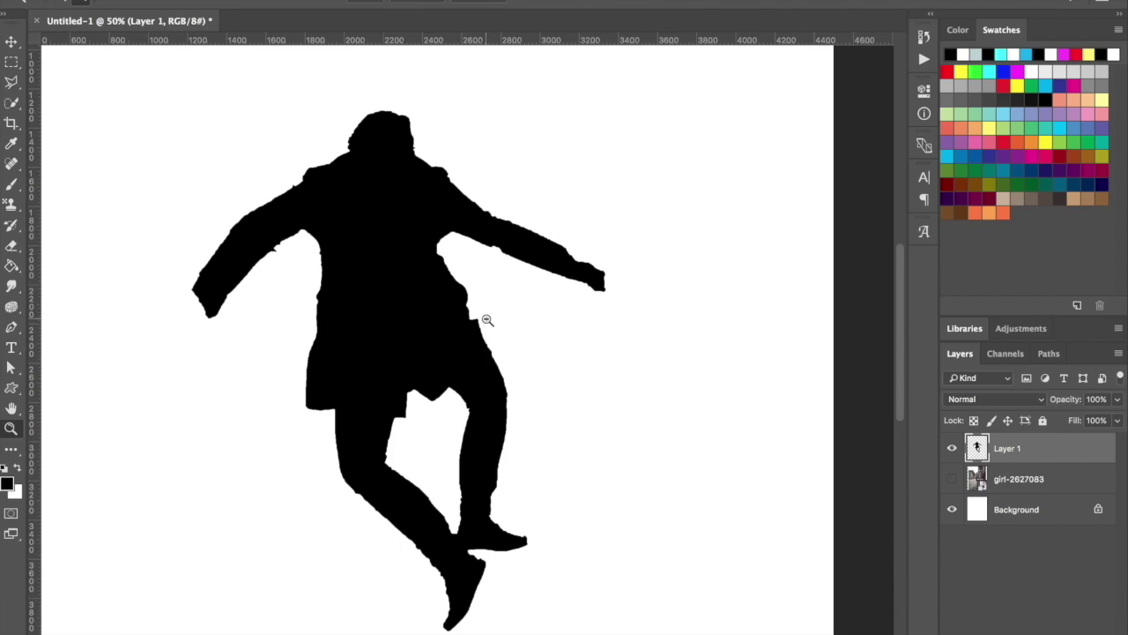
alt+click(487, 319)
alt+click(484, 316)
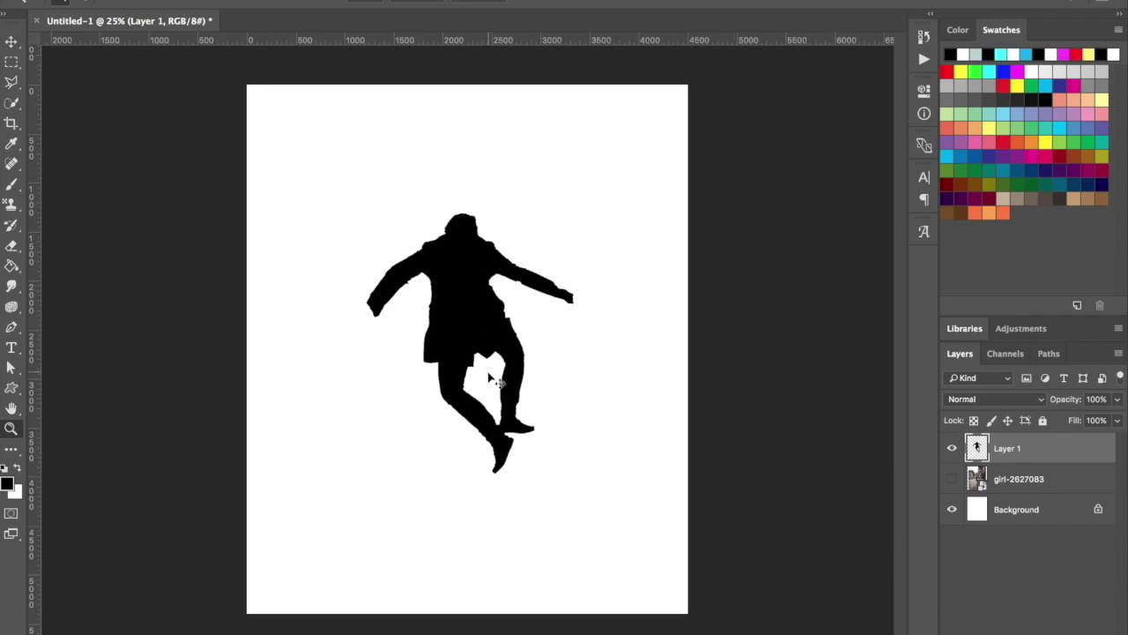
key(ctrl+t)
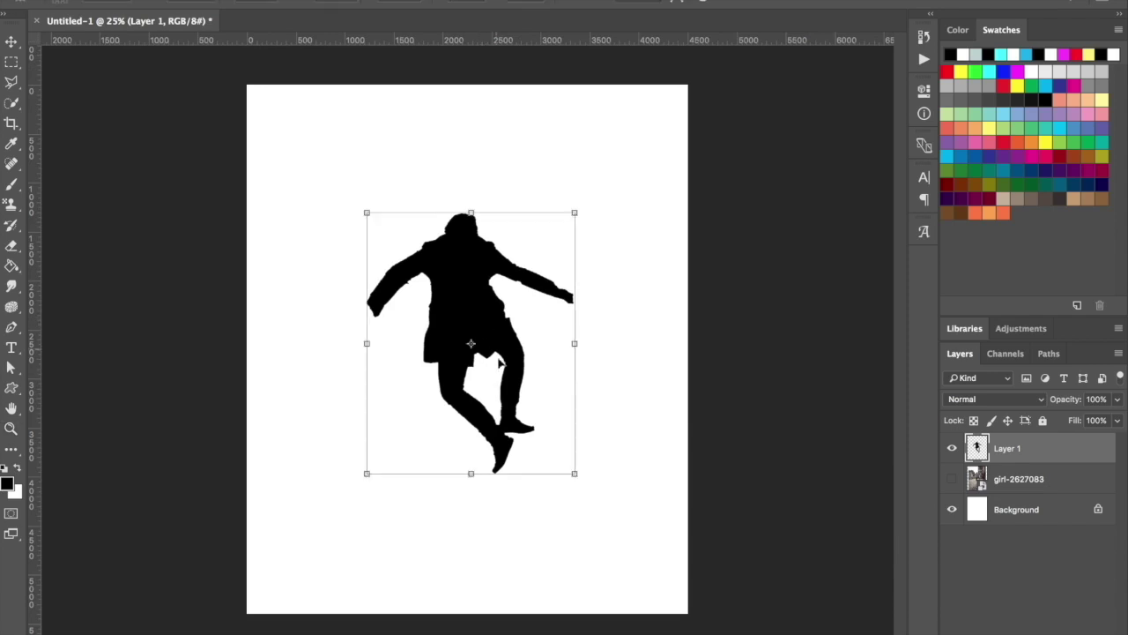
drag(576, 475, 587, 490)
drag(483, 336, 410, 262)
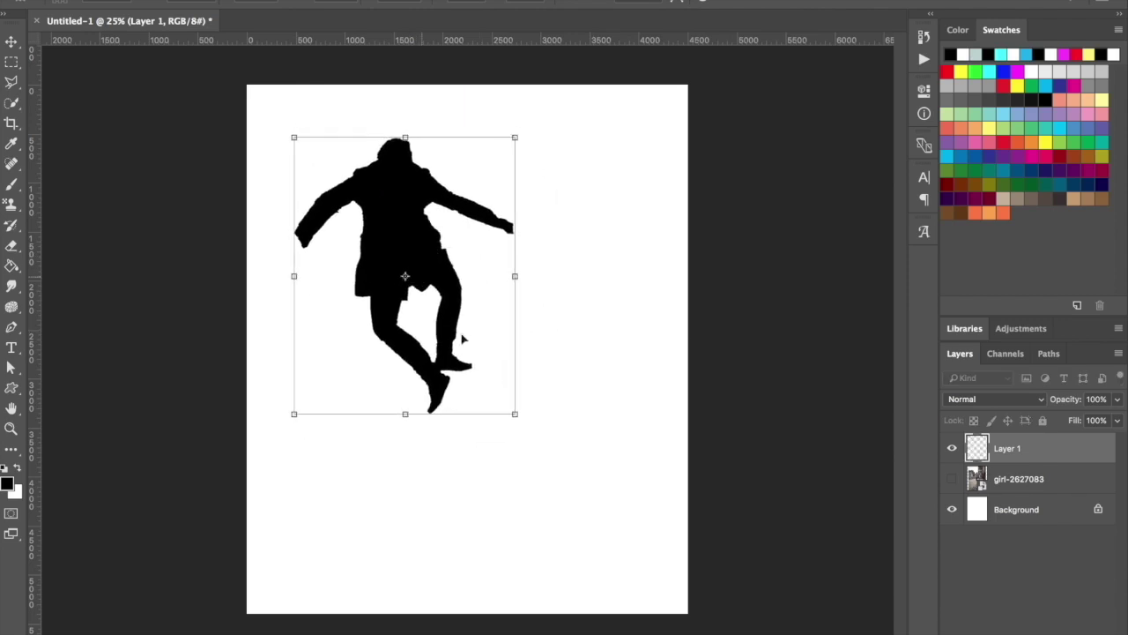
drag(514, 415, 532, 426)
key(Return)
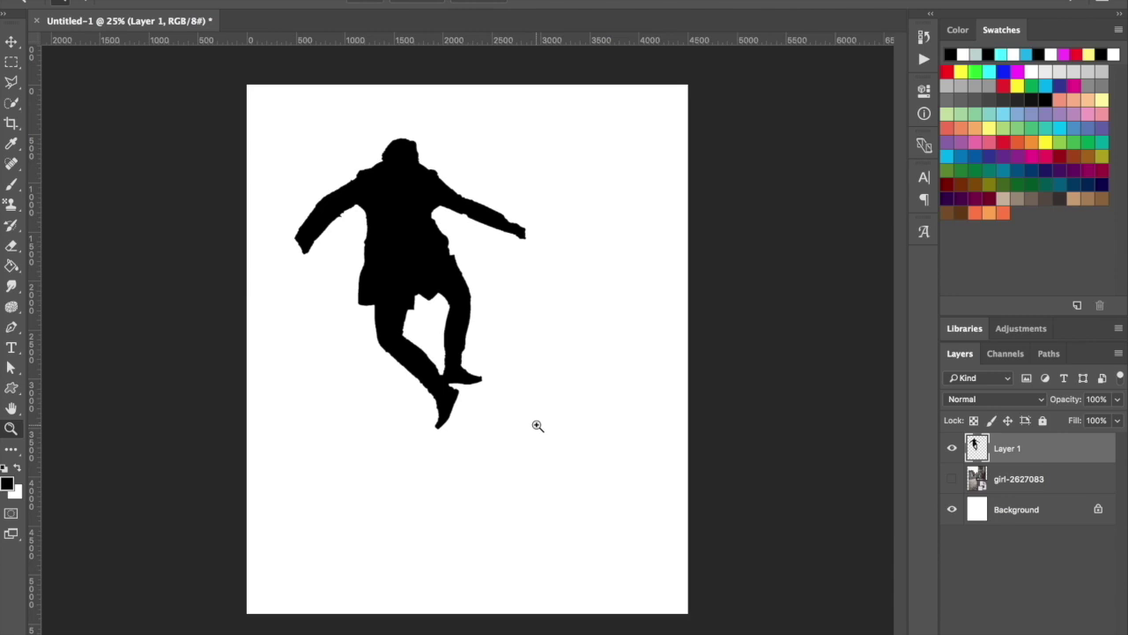
Step: Add the text JUMP FOR JOY beside the silhouette's feet, enlarge it to more than double size and position it by the lower shoe
key(t)
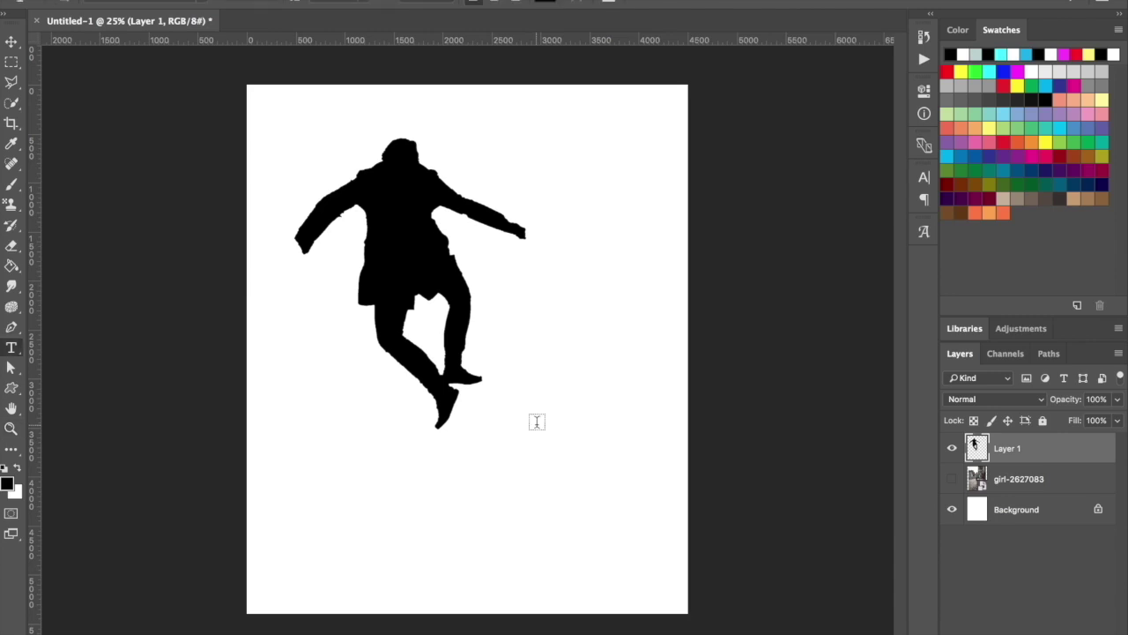
click(494, 407)
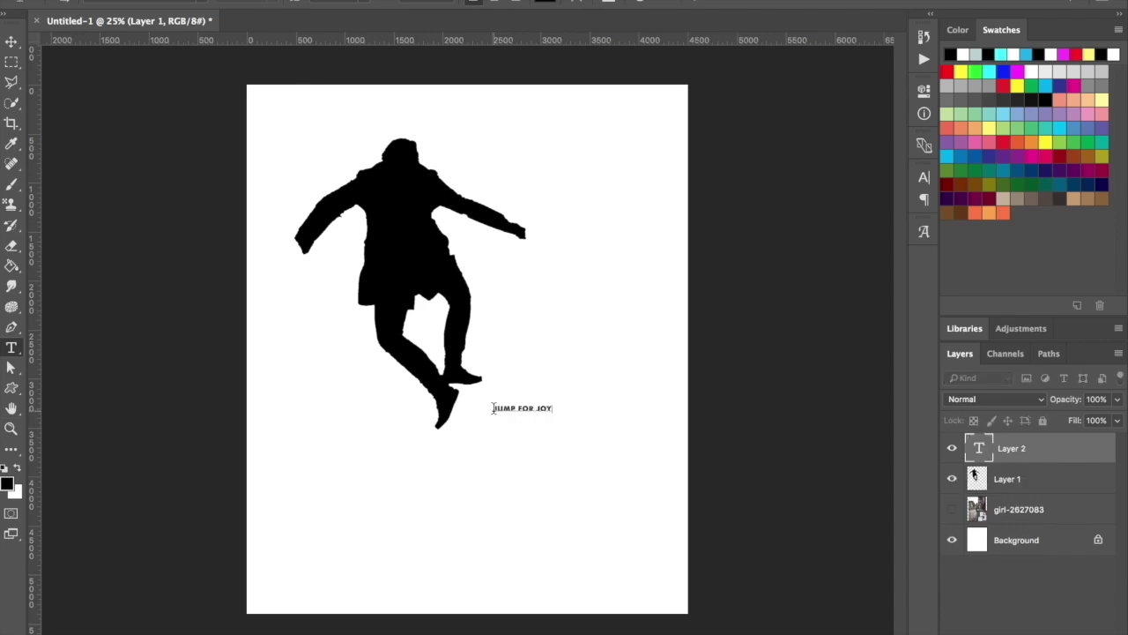
click(11, 42)
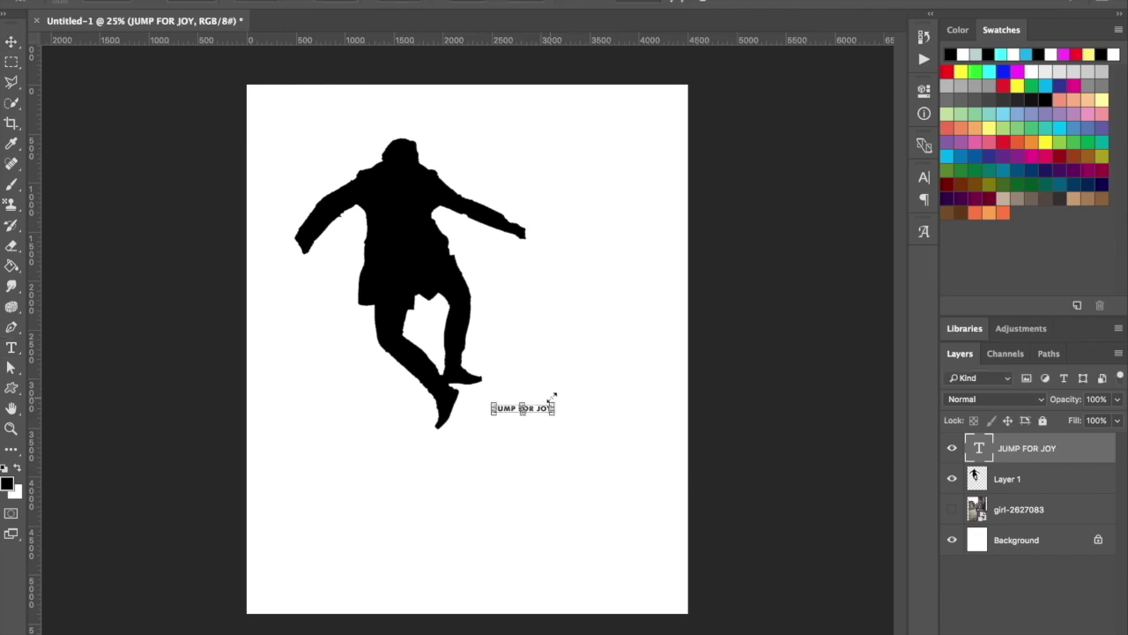
drag(554, 396, 630, 357)
key(Return)
drag(577, 397, 546, 414)
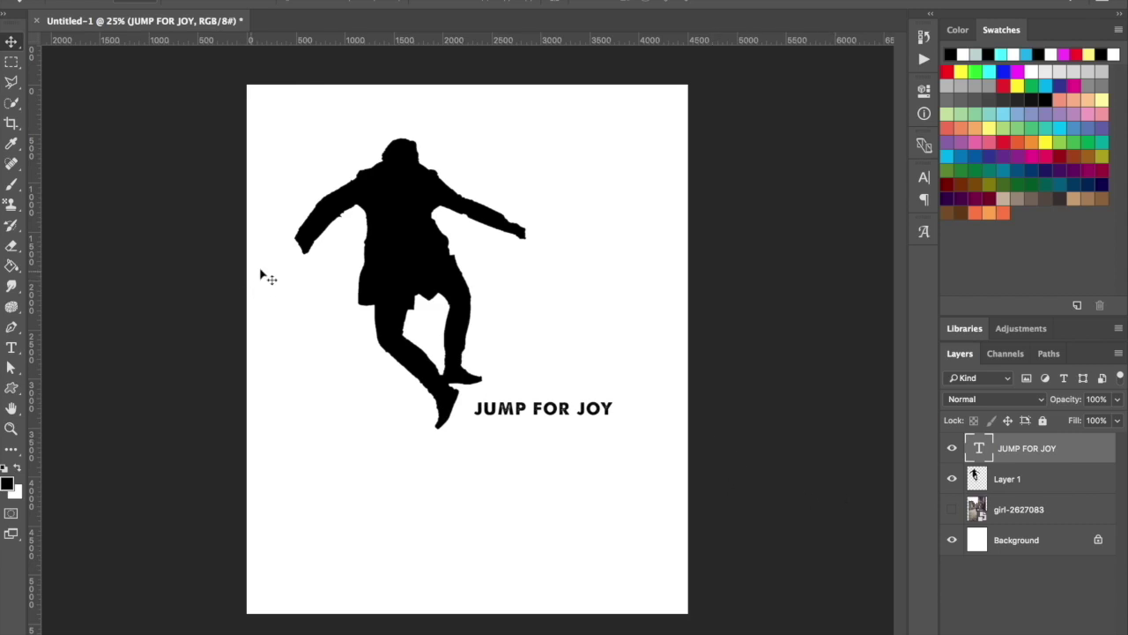
Step: Delete the JUMP FOR JOY text, silhouette and girl-2627083 layers, leaving only the white background
shift+click(985, 518)
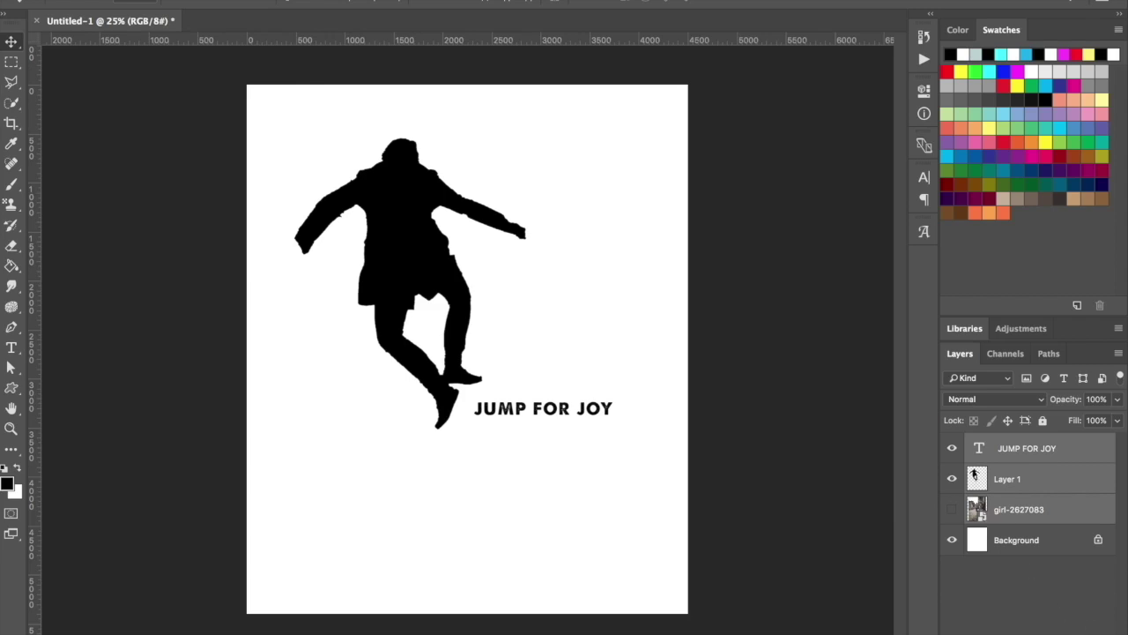
key(Delete)
click(682, 208)
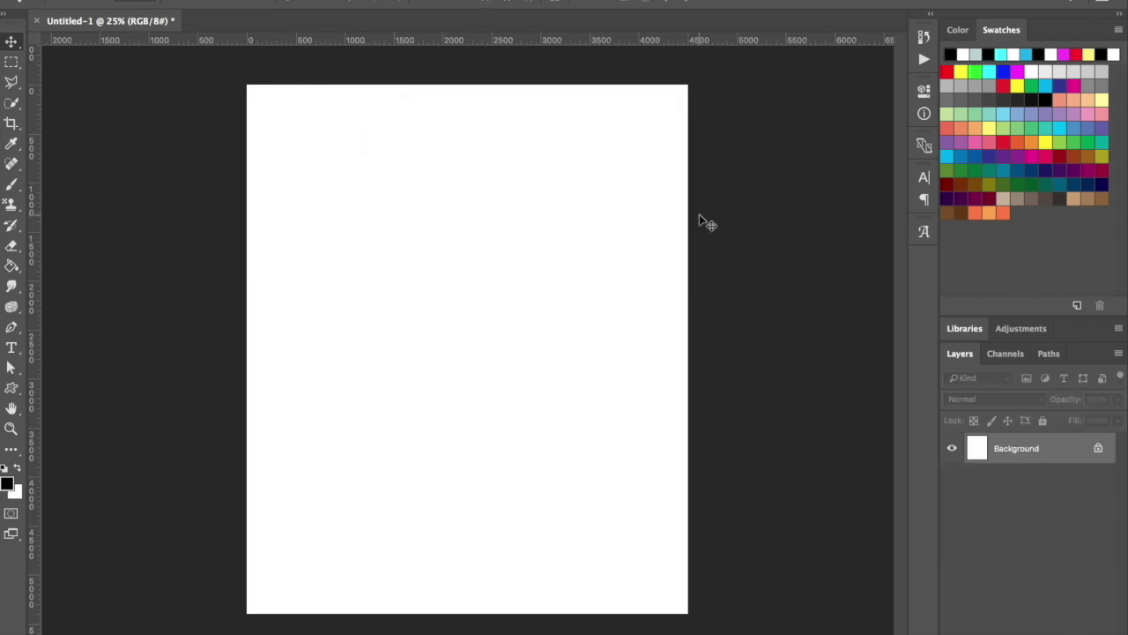
Step: Switch to Finder, preview 7-2703.png in the Examples folder and open it in Photoshop
key(super+Tab)
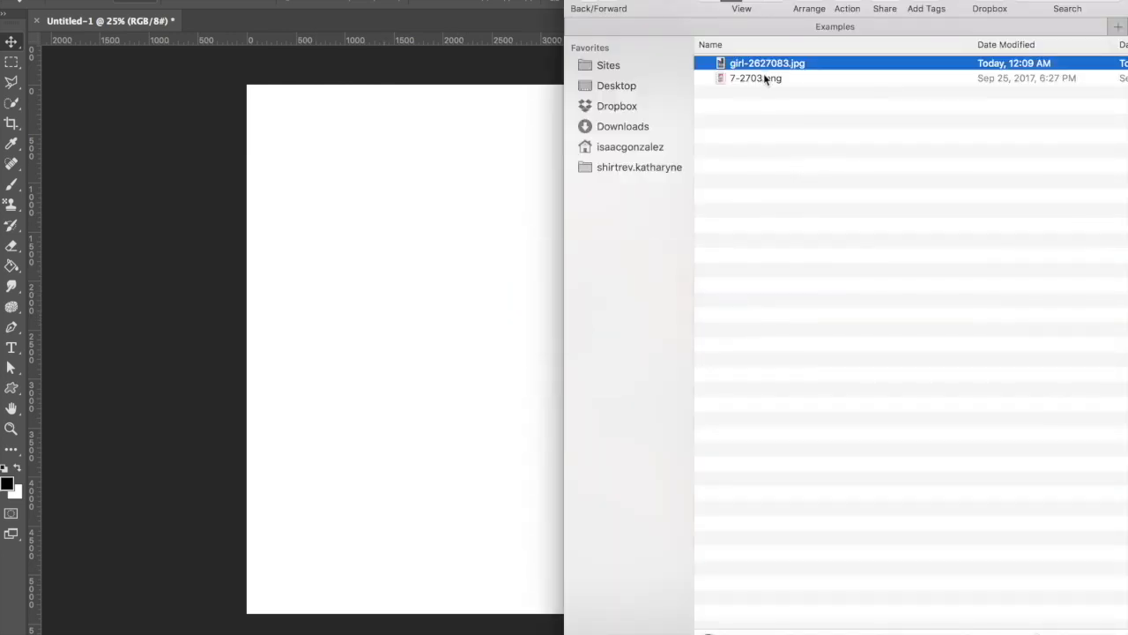
click(763, 78)
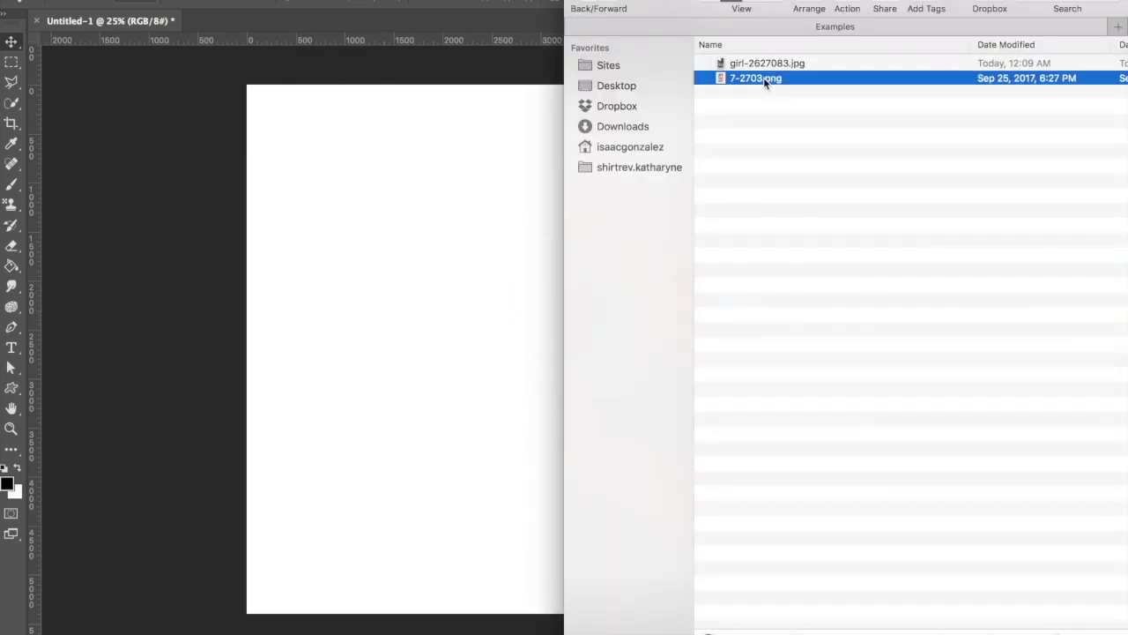
key(space)
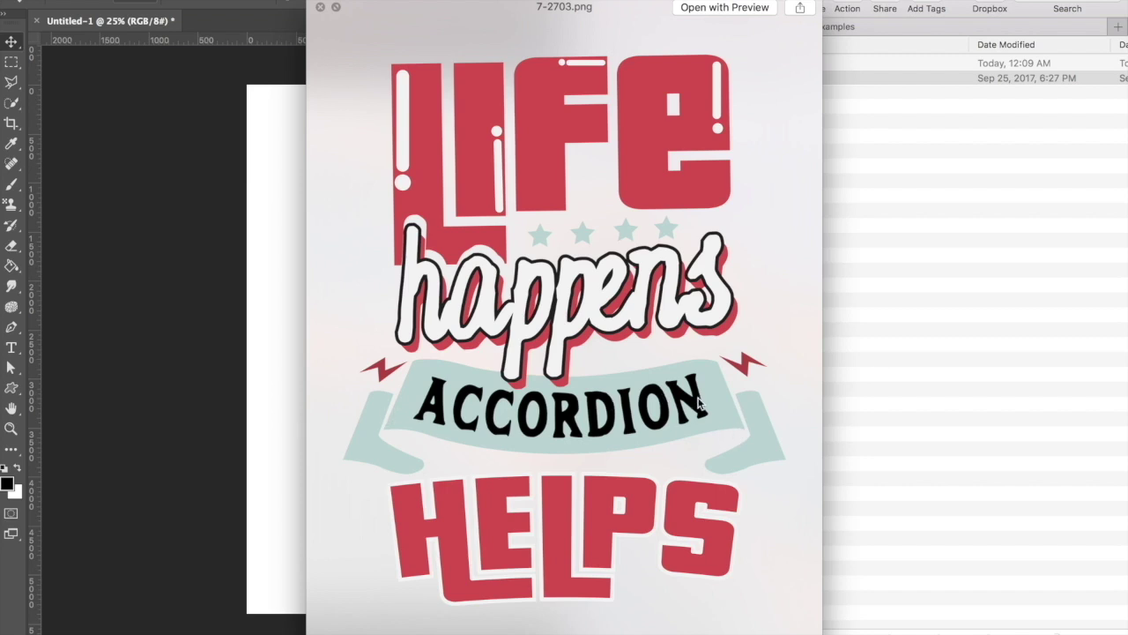
key(space)
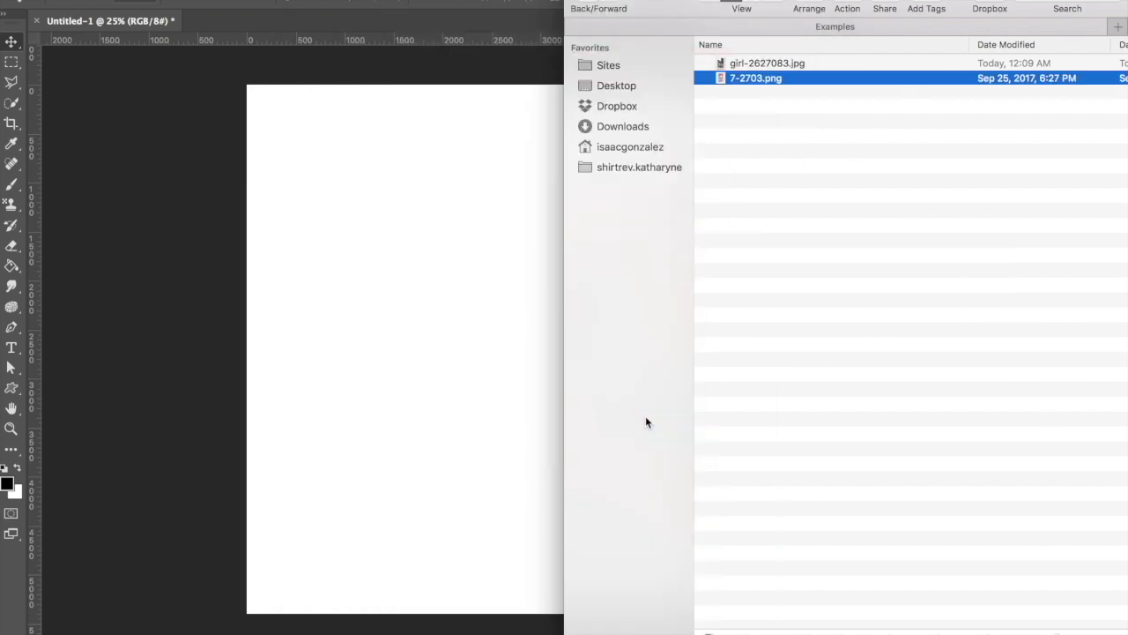
right_click(756, 80)
mouse_move(777, 104)
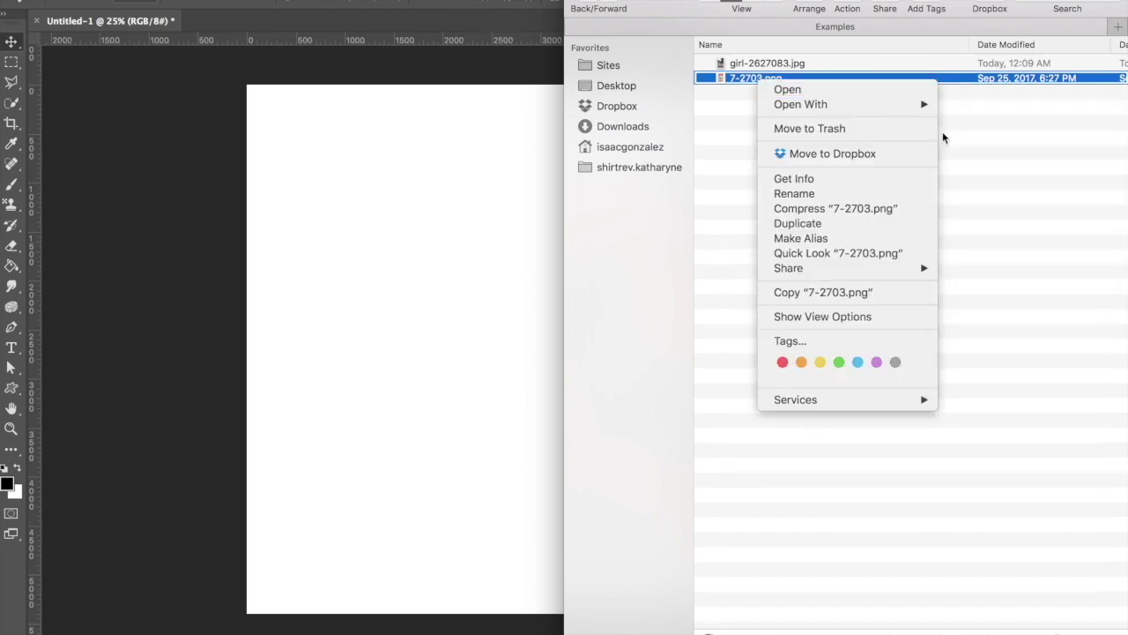
click(983, 147)
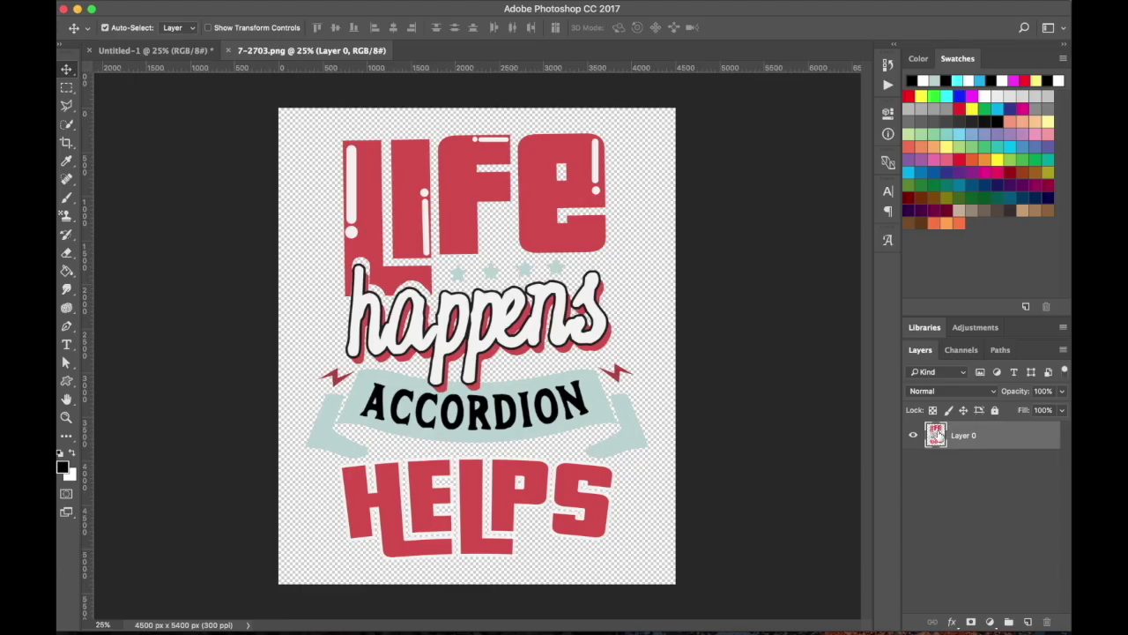
Step: Bring the 7-2703.png artwork into Untitled-1 as a new layer and center it horizontally against a selection of the whole canvas
drag(936, 434, 461, 297)
drag(446, 183, 470, 235)
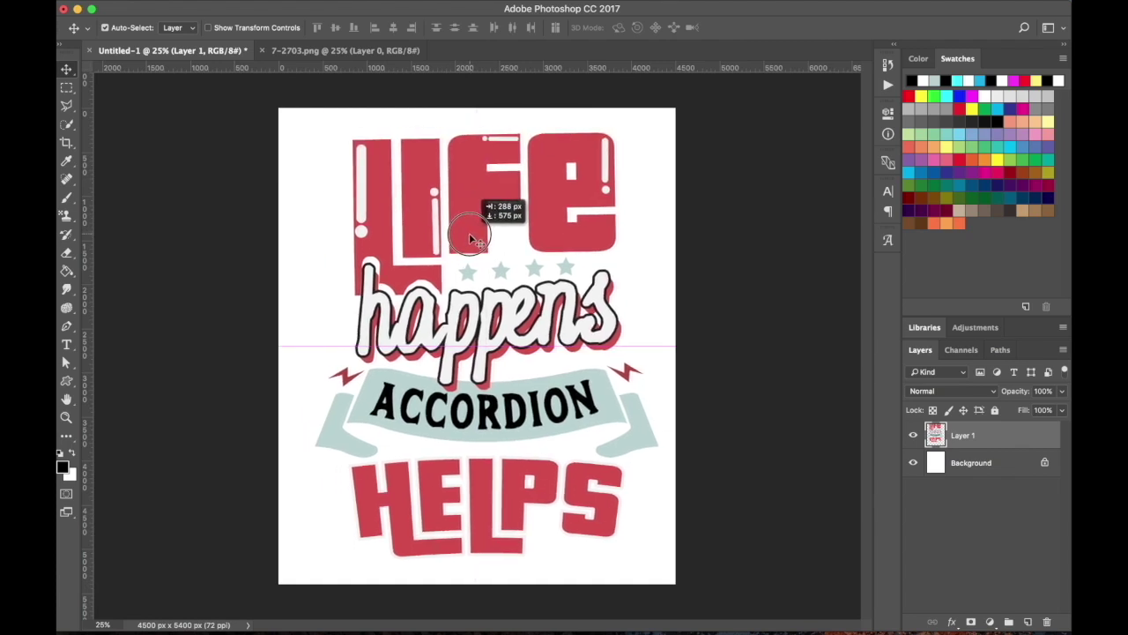
key(m)
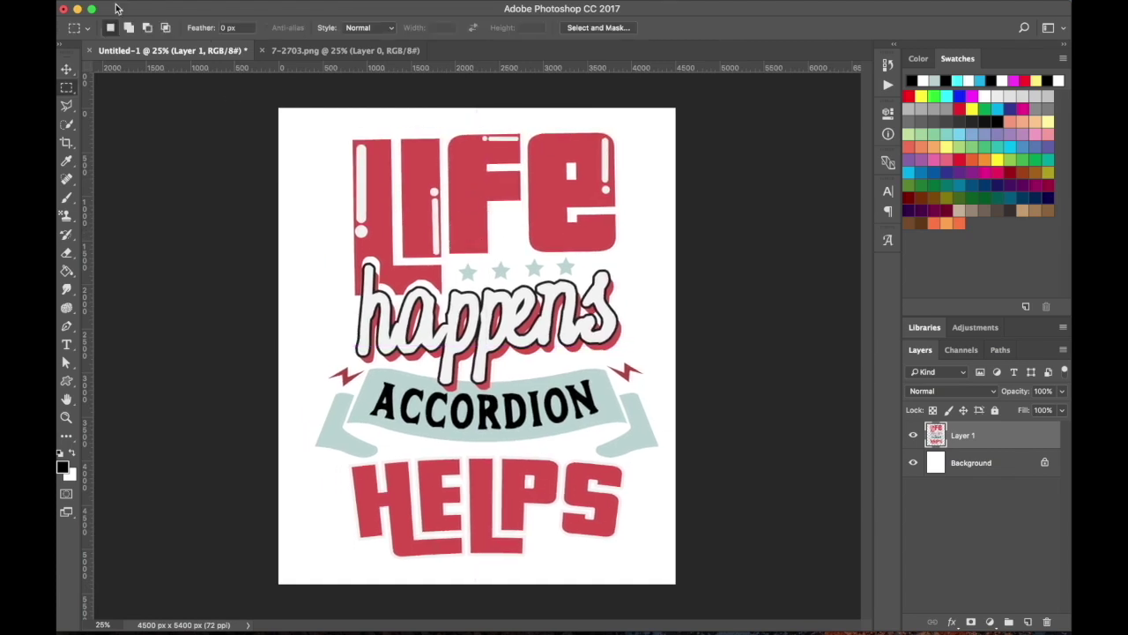
drag(258, 93, 710, 598)
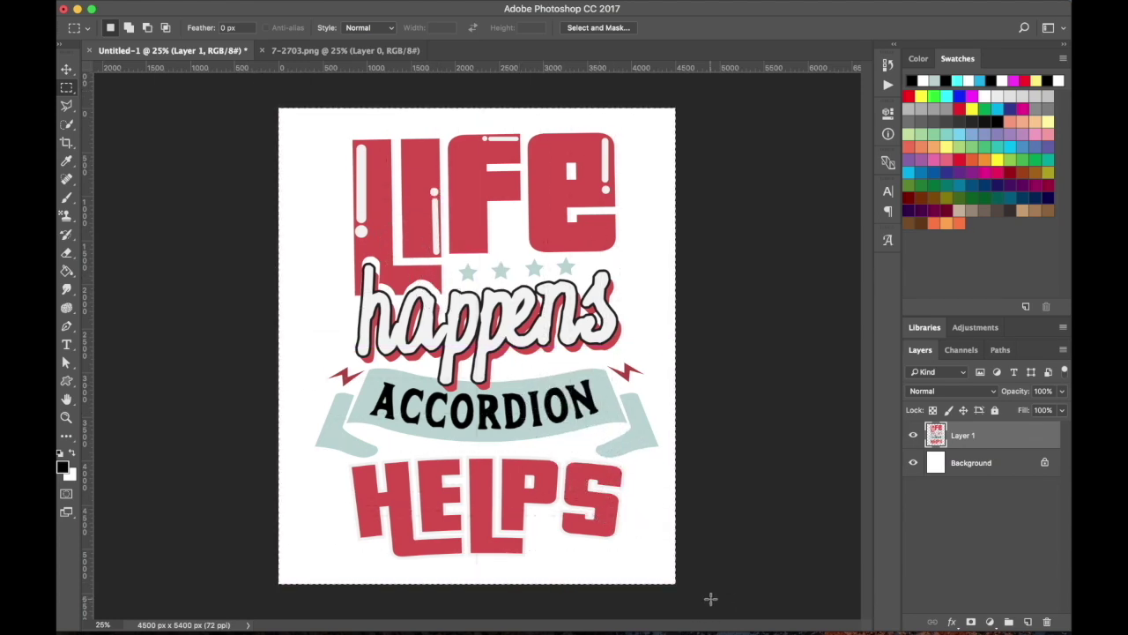
click(67, 70)
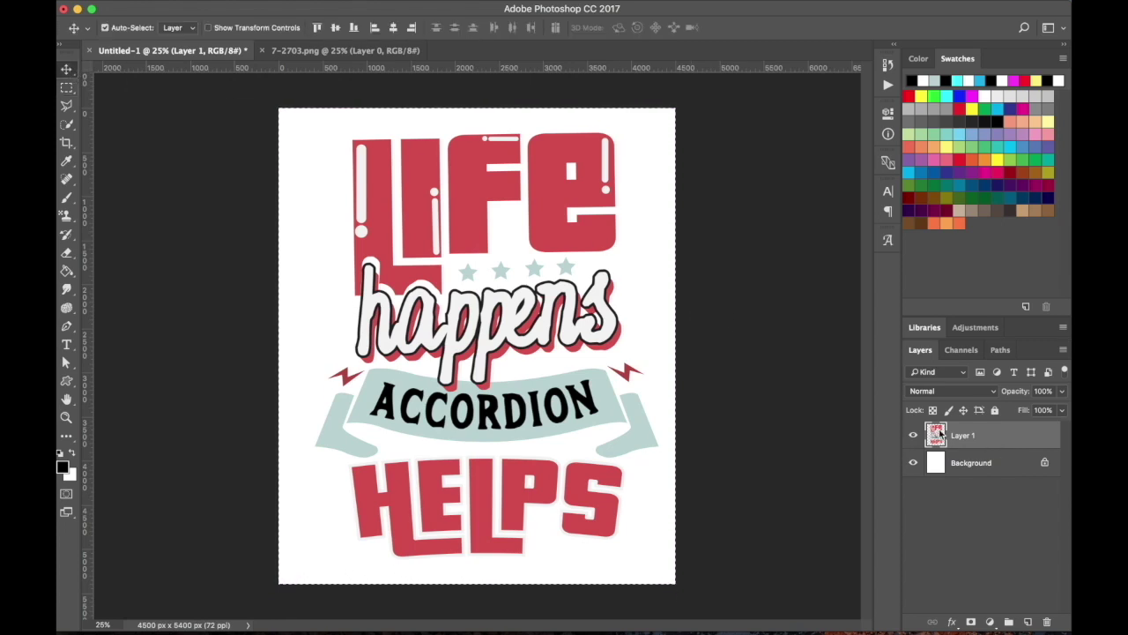
double_click(940, 432)
click(787, 204)
click(394, 29)
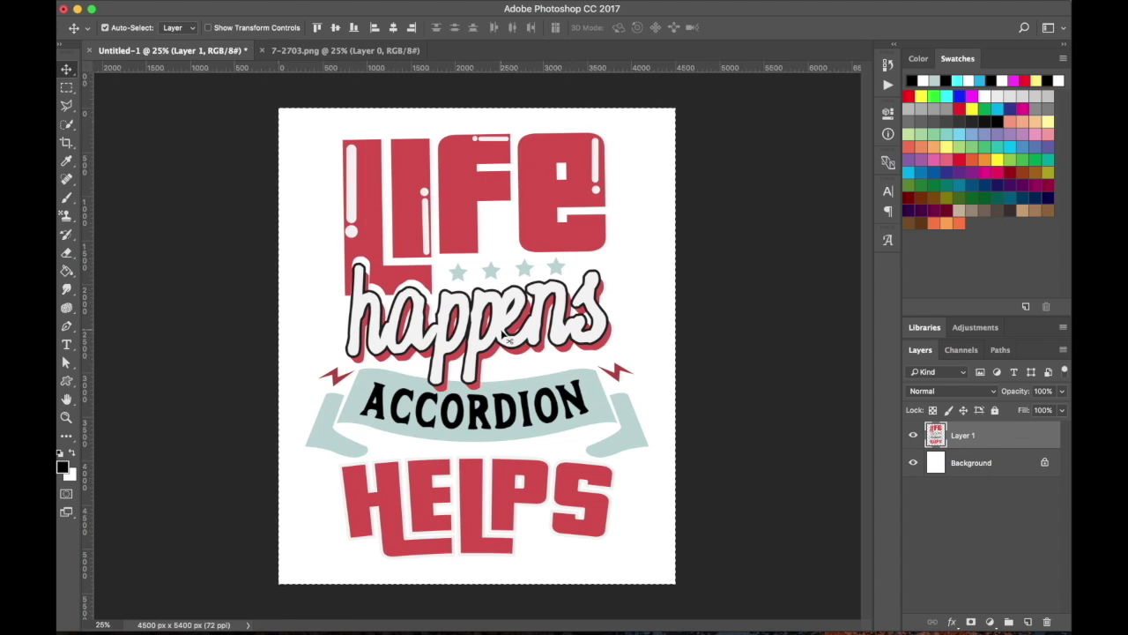
click(105, 27)
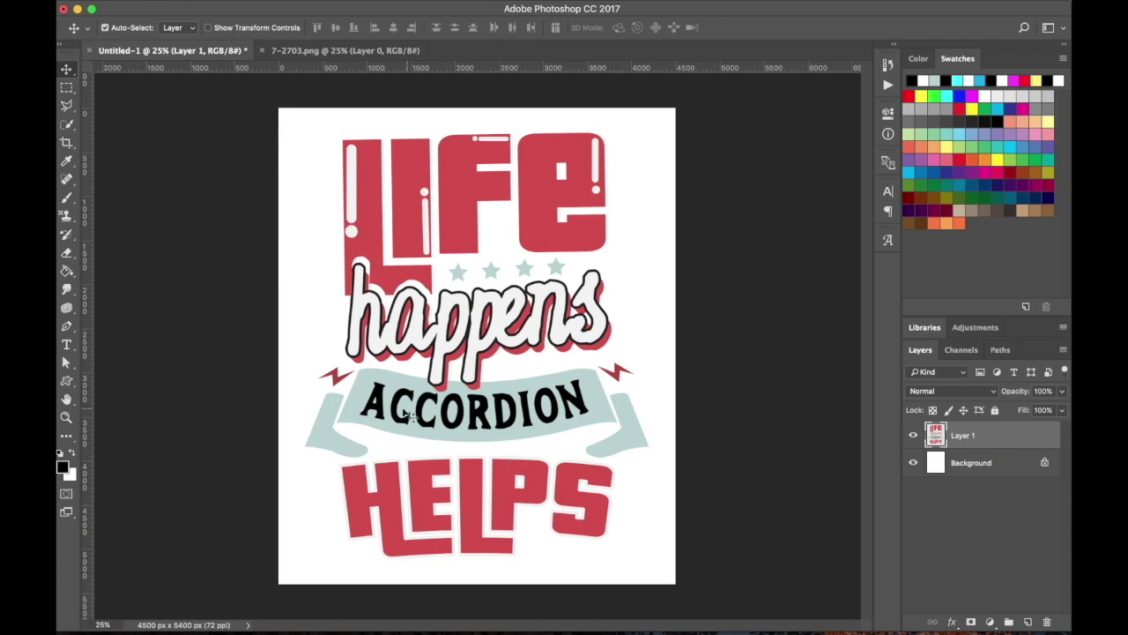
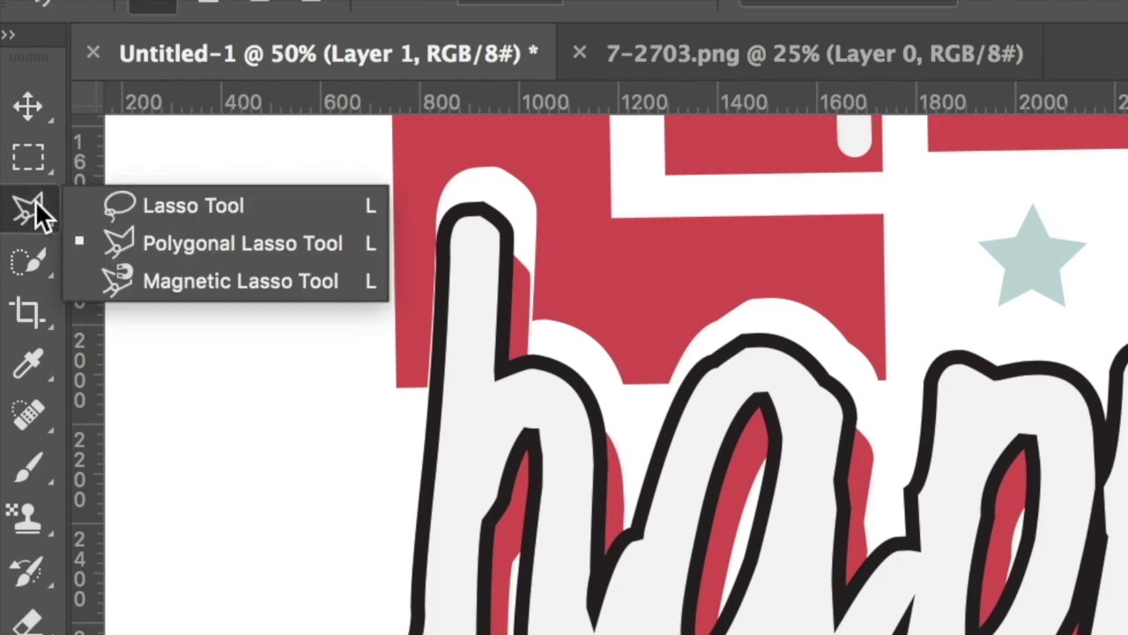
Step: Outline the word ACCORDION with the Polygonal Lasso, keeping the selection inside the teal banner
click(181, 251)
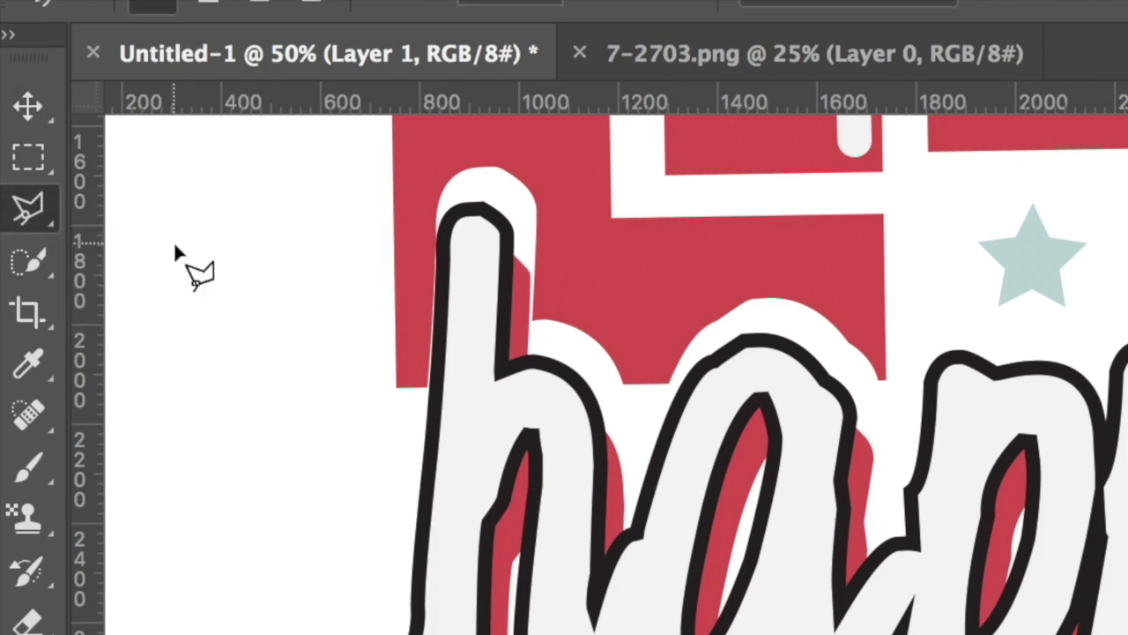
click(234, 327)
click(203, 411)
click(361, 451)
click(559, 451)
click(702, 411)
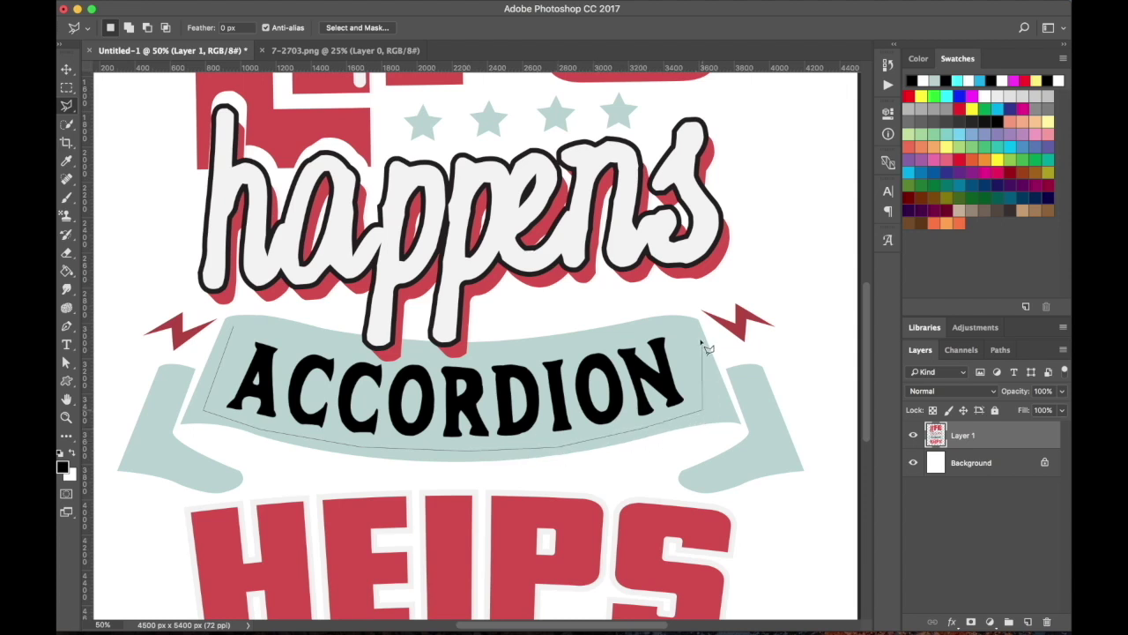
click(697, 334)
click(659, 327)
click(467, 359)
click(367, 359)
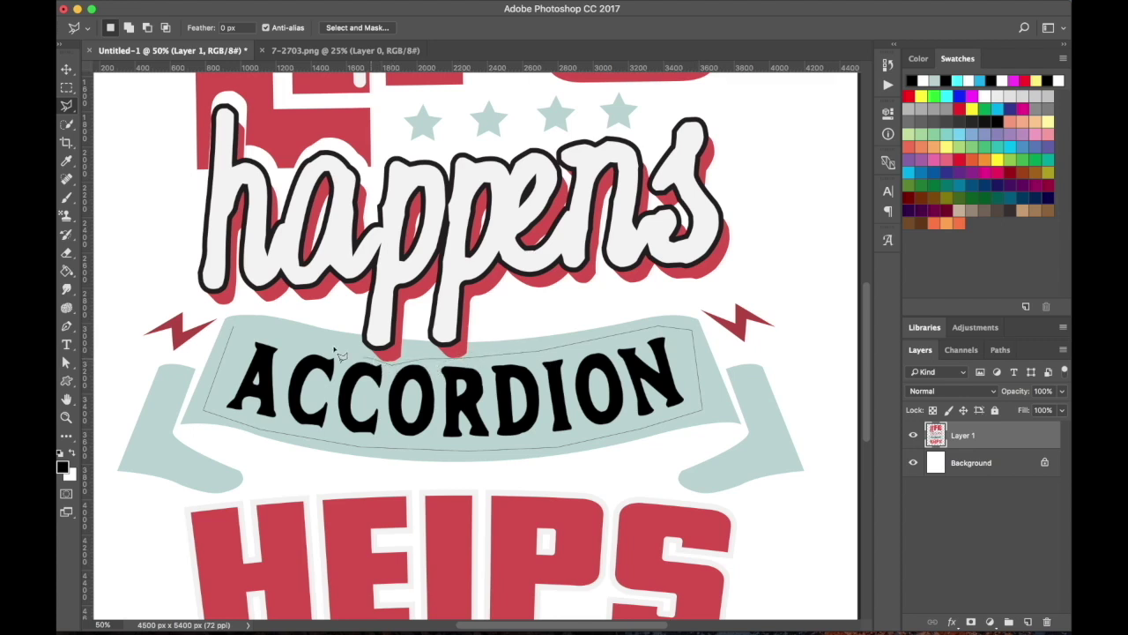
click(235, 330)
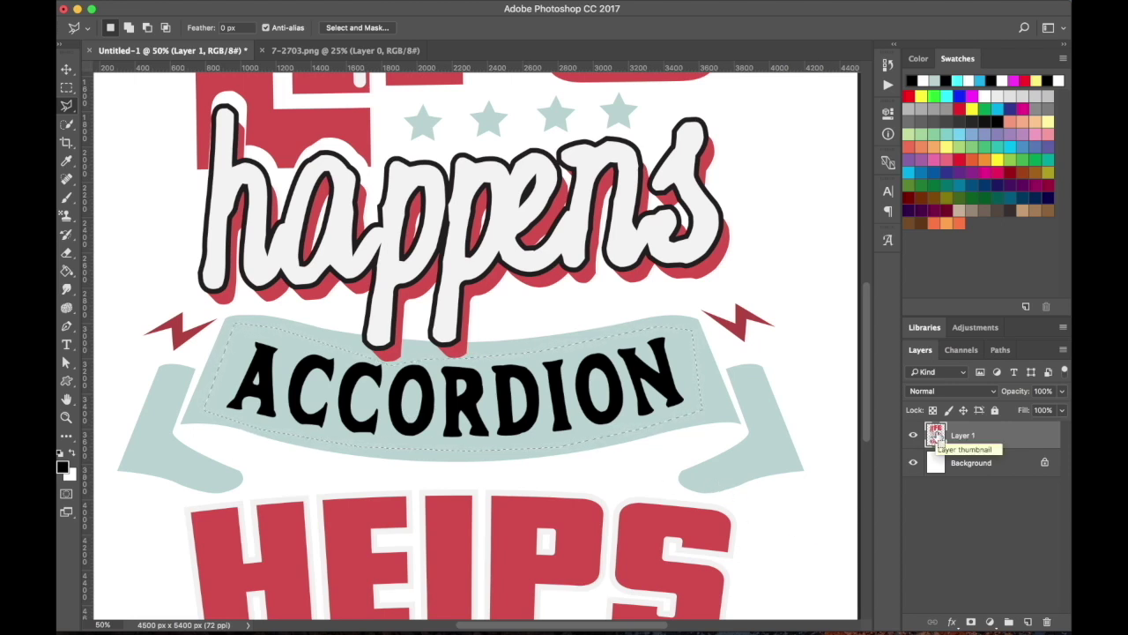
Step: Copy the selected ACCORDION area to a new layer and hide Layer 1
key(ctrl+j)
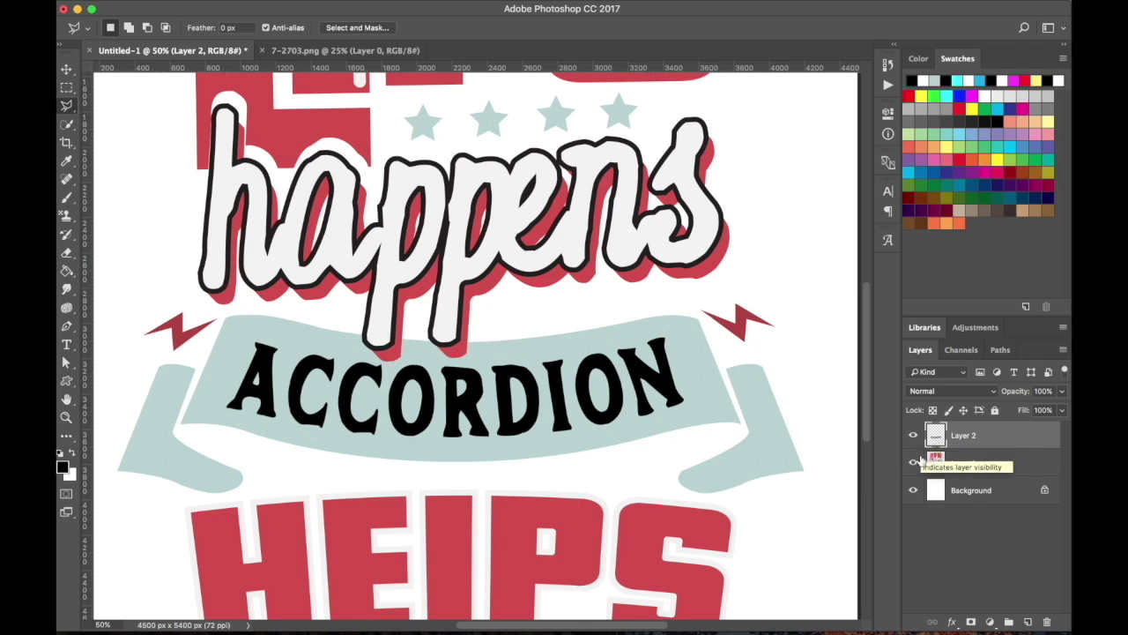
click(913, 462)
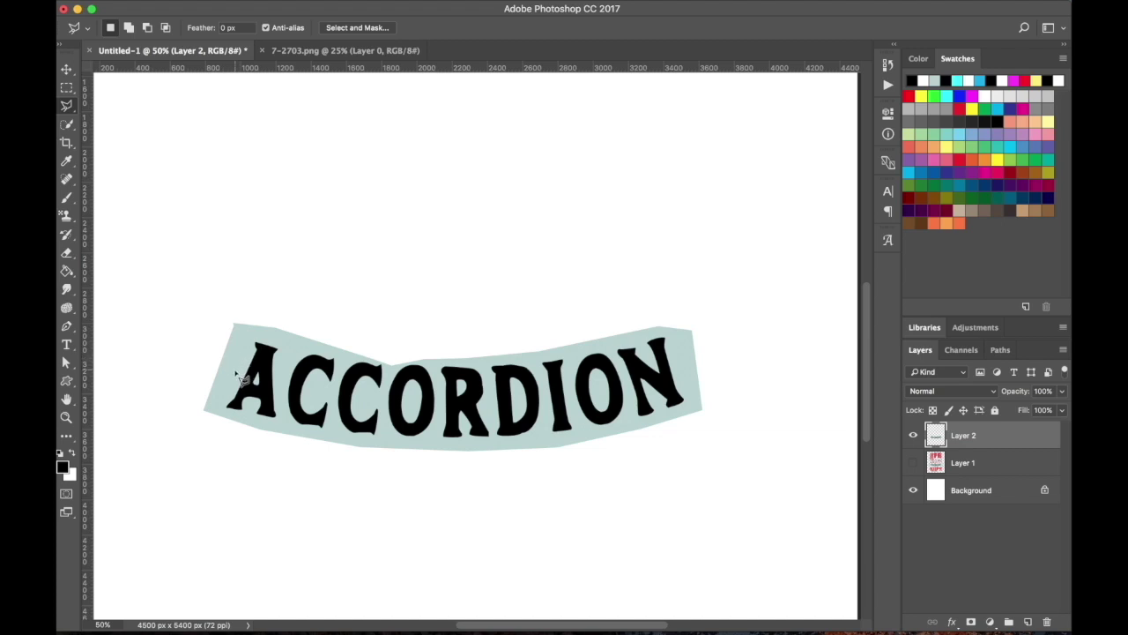
Step: Cover the word ACCORDION by filling the copied patch with the sampled teal banner color, and show Layer 1 again
key(i)
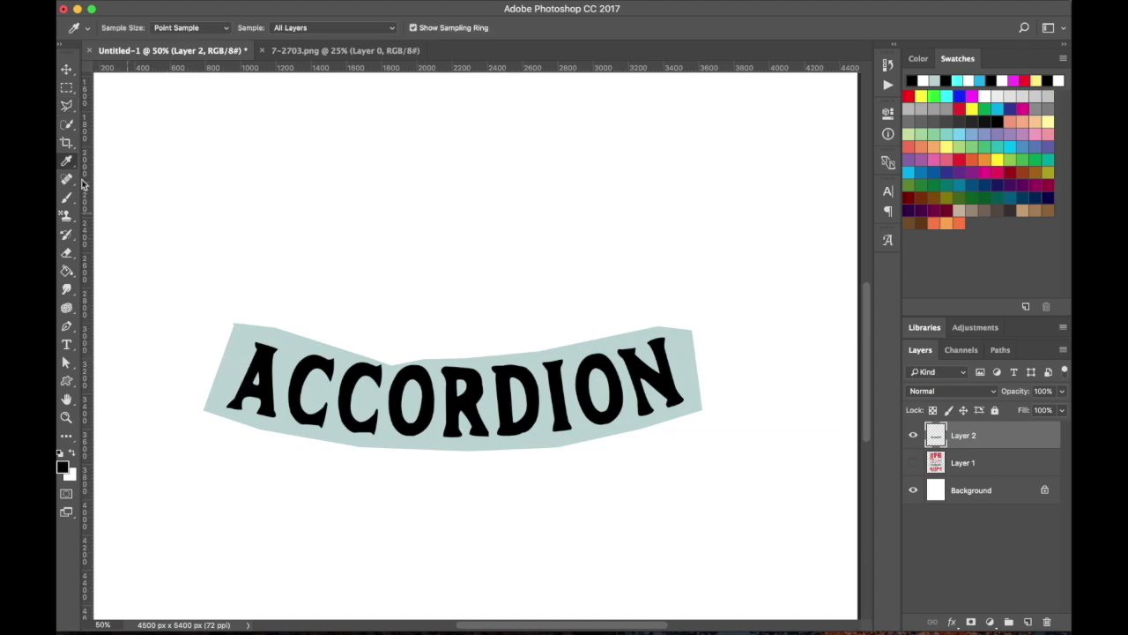
drag(66, 159, 121, 171)
click(238, 349)
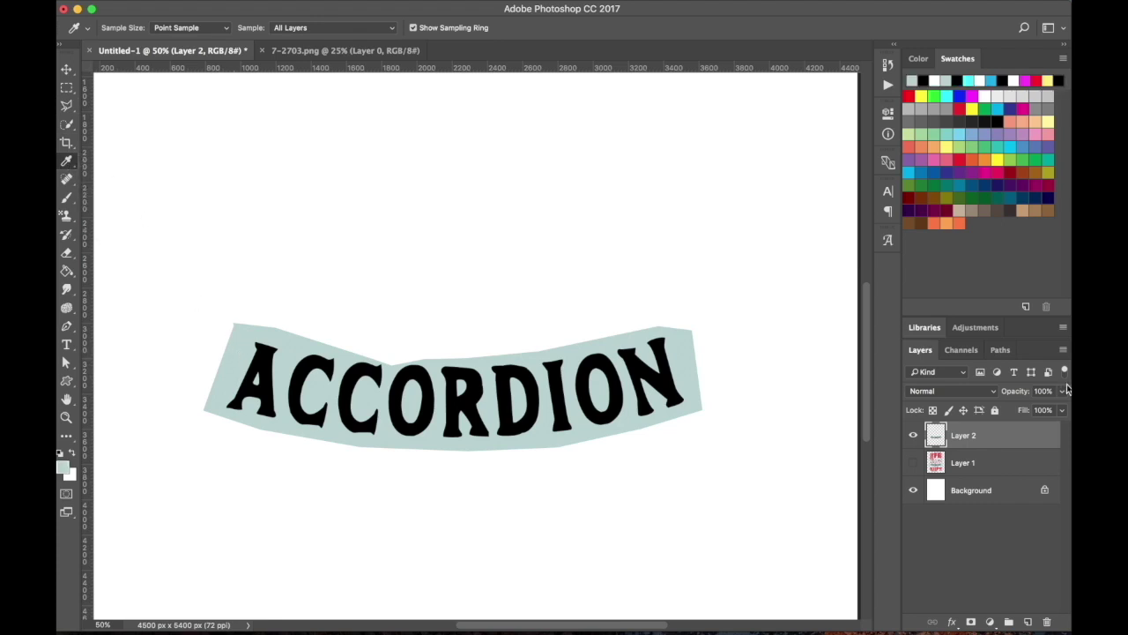
super+click(942, 432)
mouse_move(177, 4)
click(216, 8)
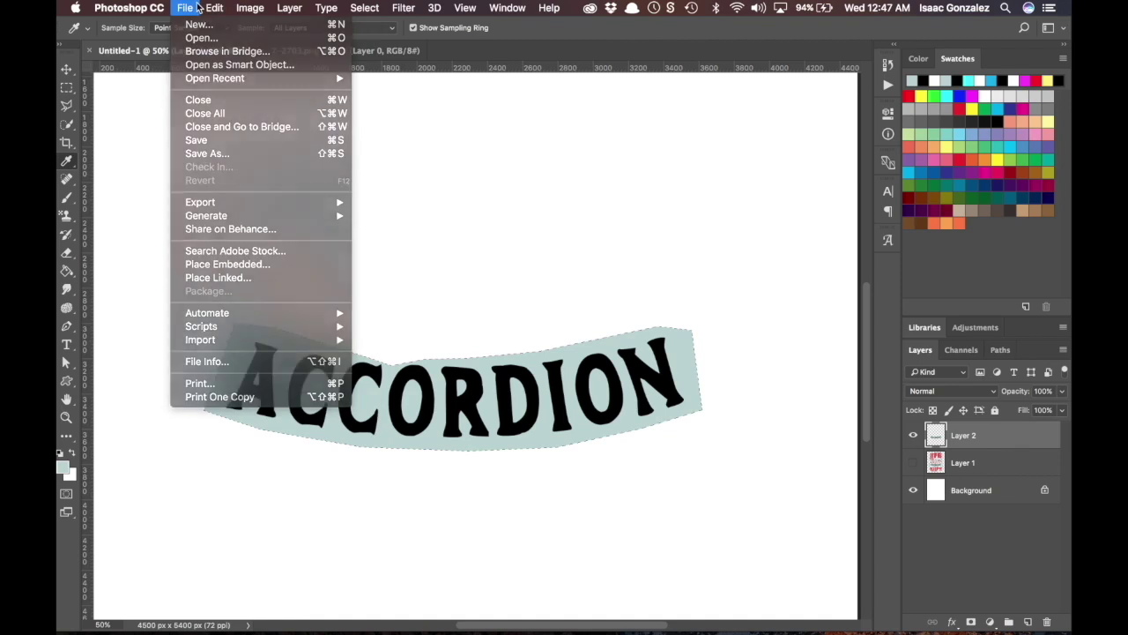
click(185, 8)
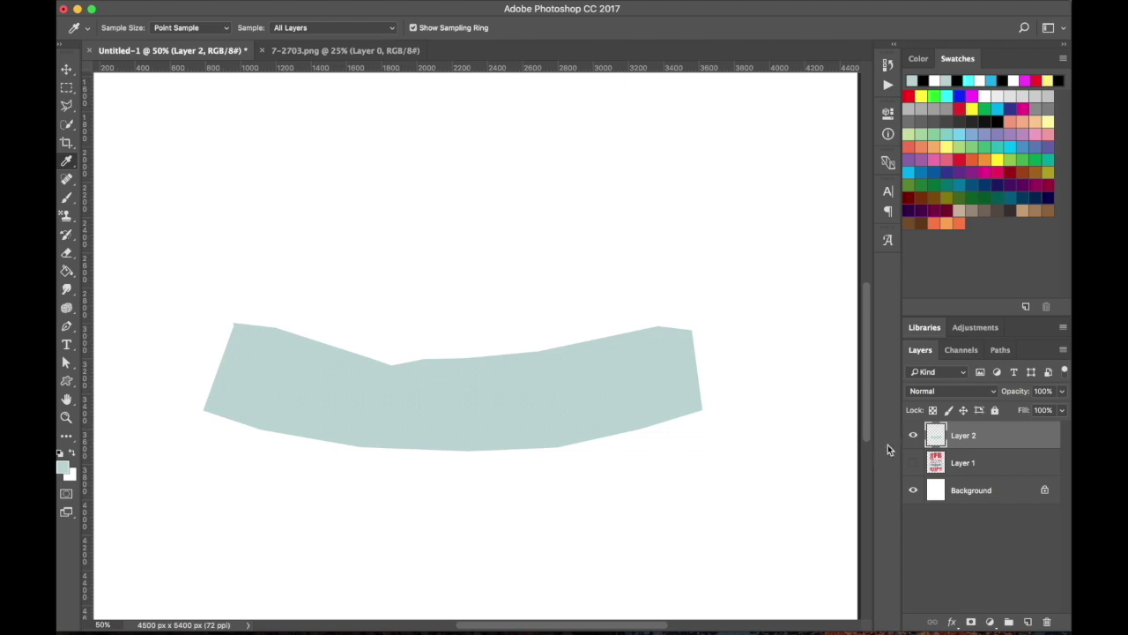
click(914, 463)
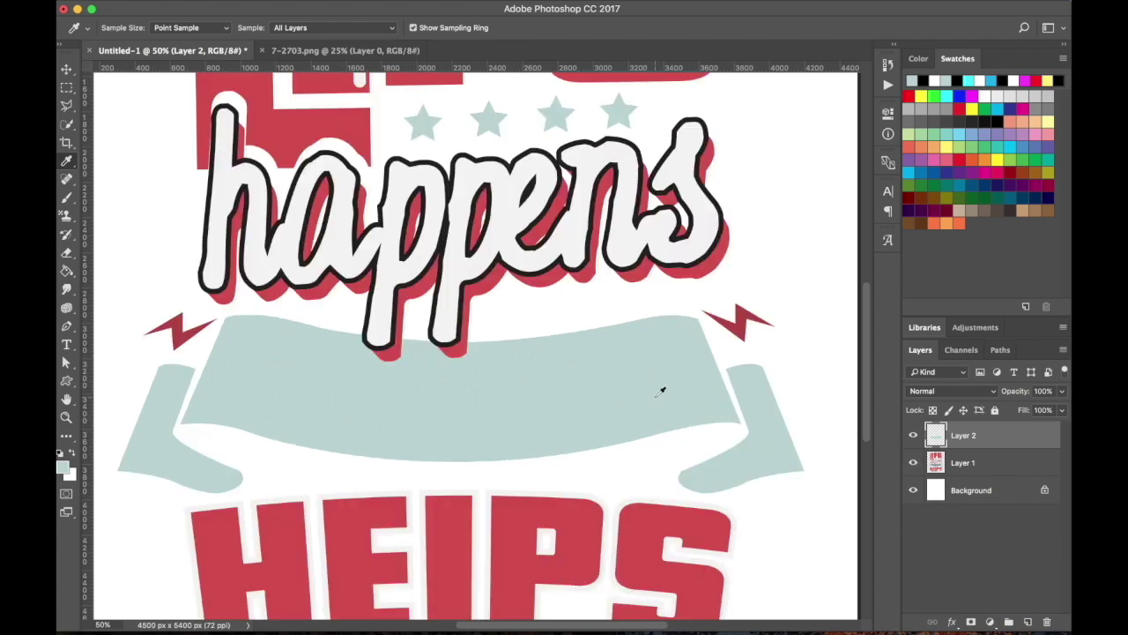
Step: Set the text color to black (000000) and add the text PUMPKIN PIE on the blank teal banner
key(t)
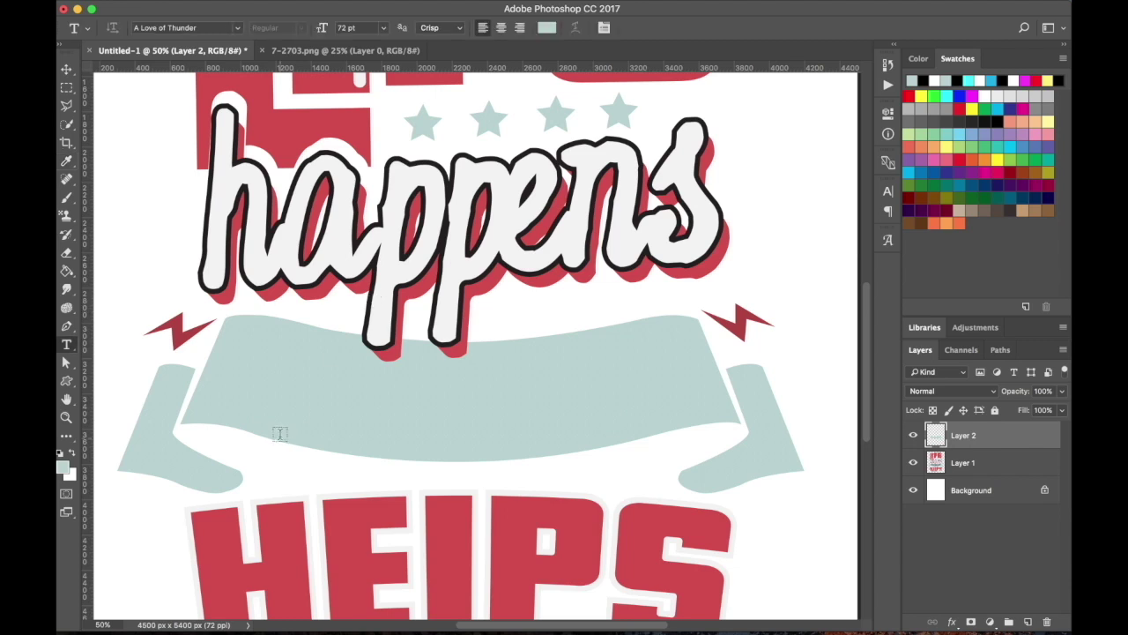
click(66, 344)
click(547, 28)
drag(608, 294, 598, 542)
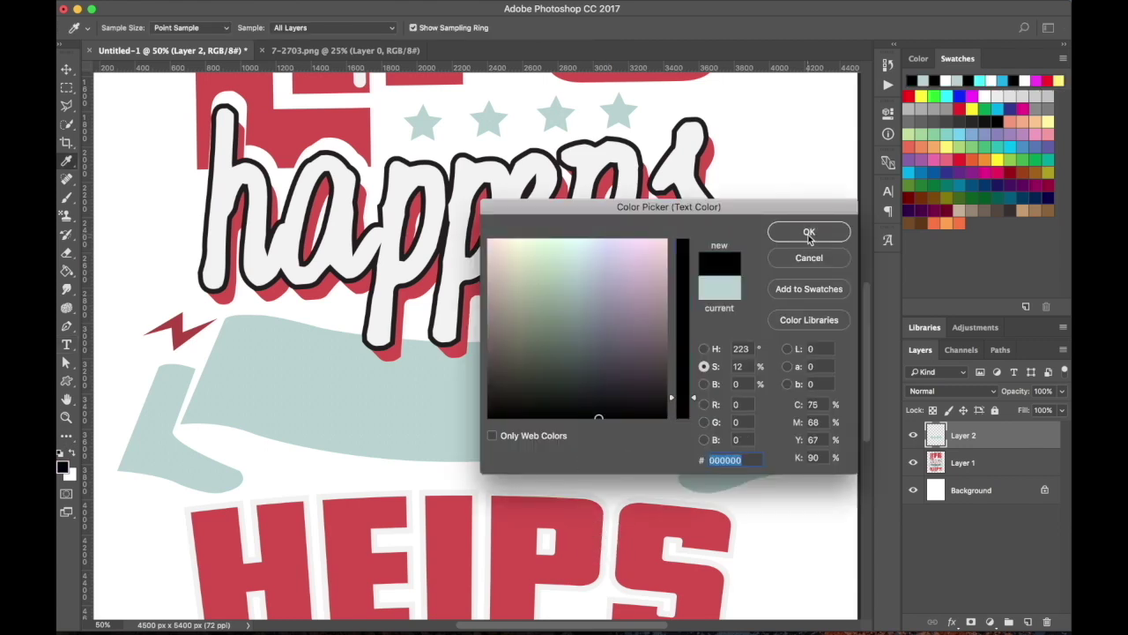
click(809, 233)
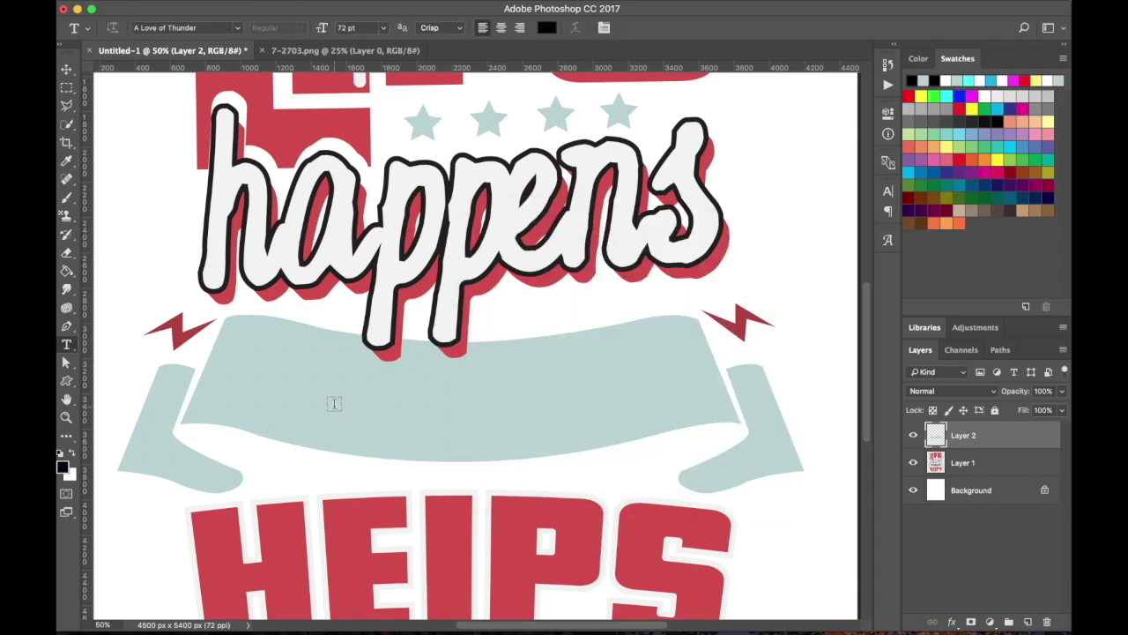
click(295, 397)
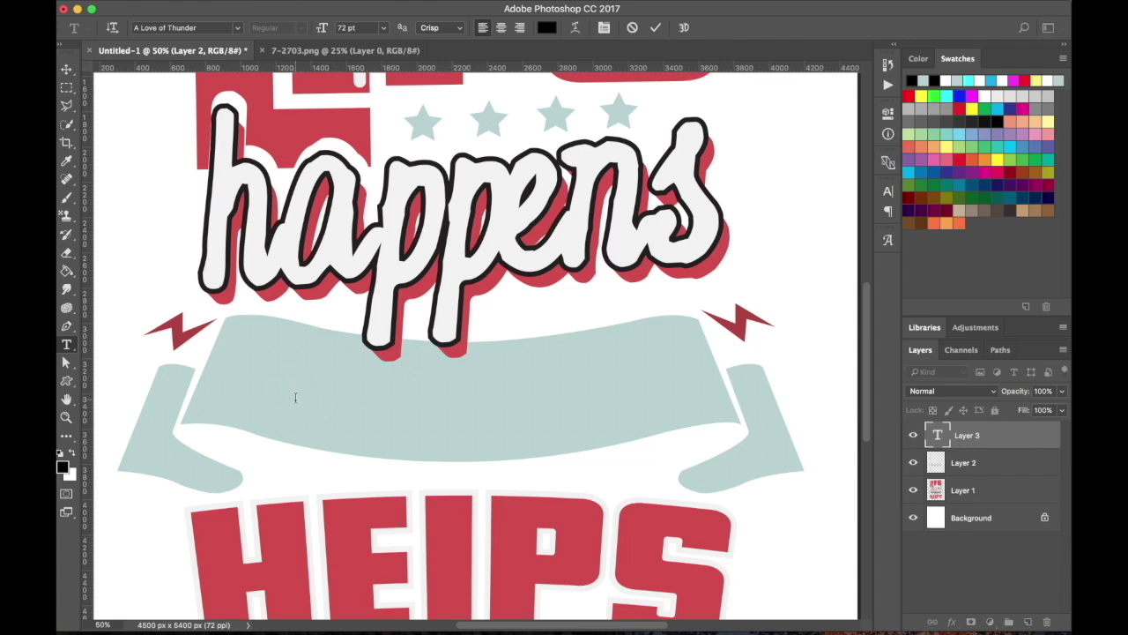
text(PUMPKIN PIE)
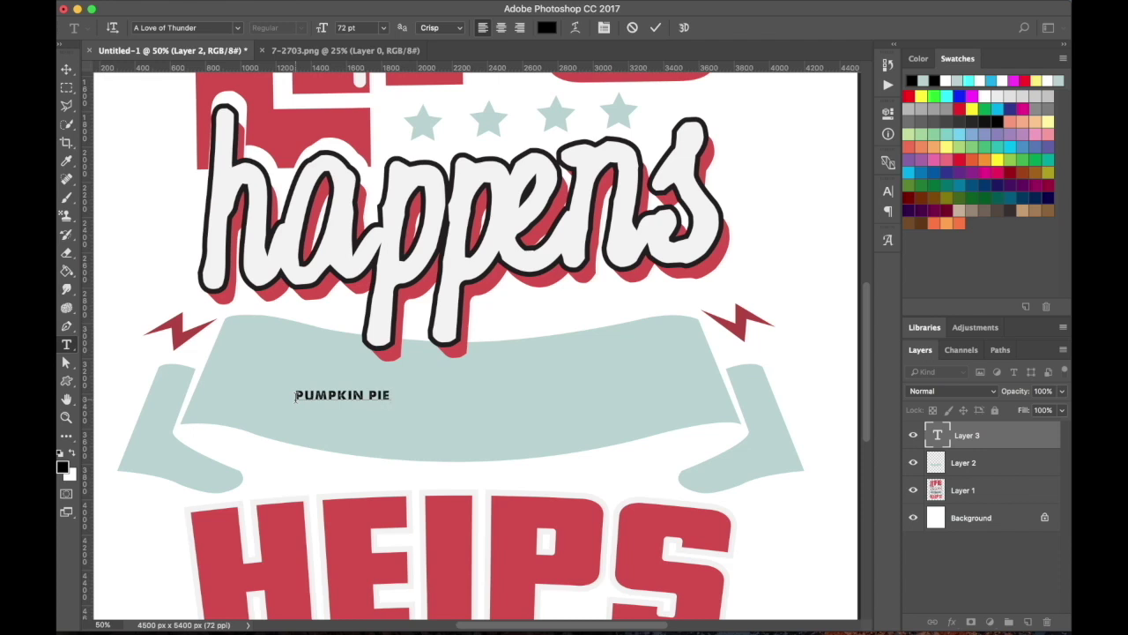
Step: Move the PUMPKIN PIE text to the middle of the teal banner and scale it proportionally to about 447%
click(66, 68)
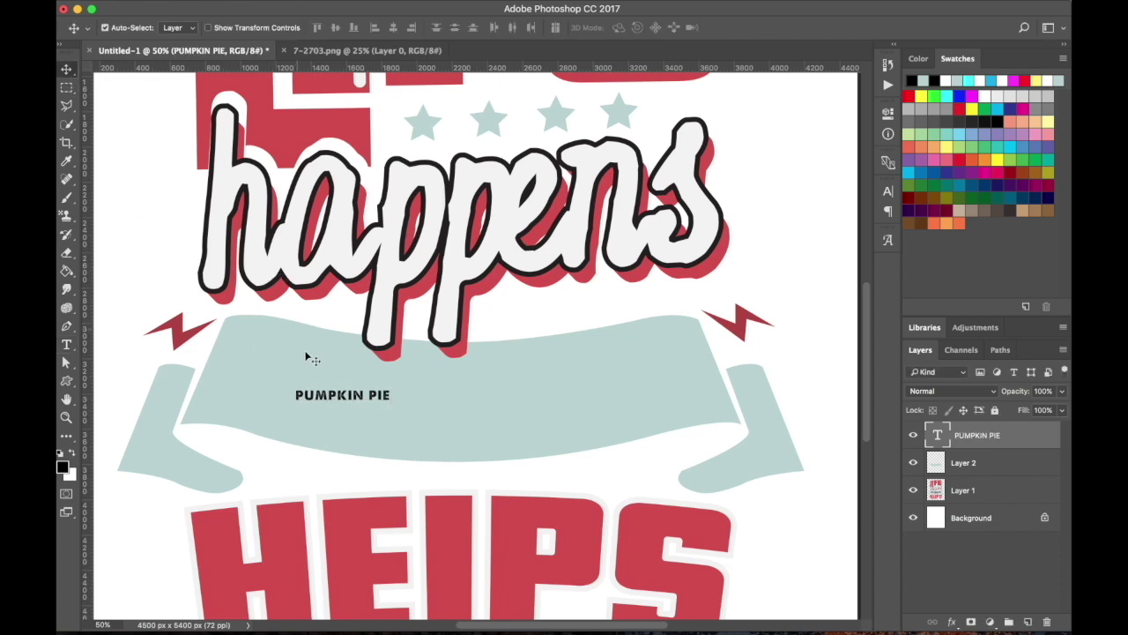
drag(344, 401, 483, 403)
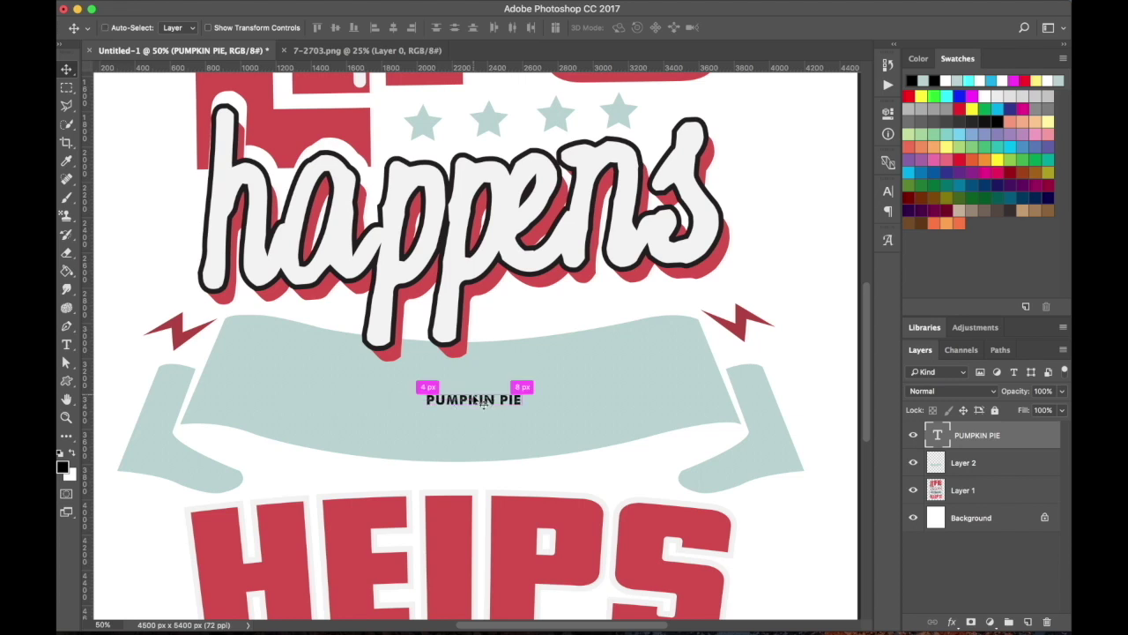
key(super+t)
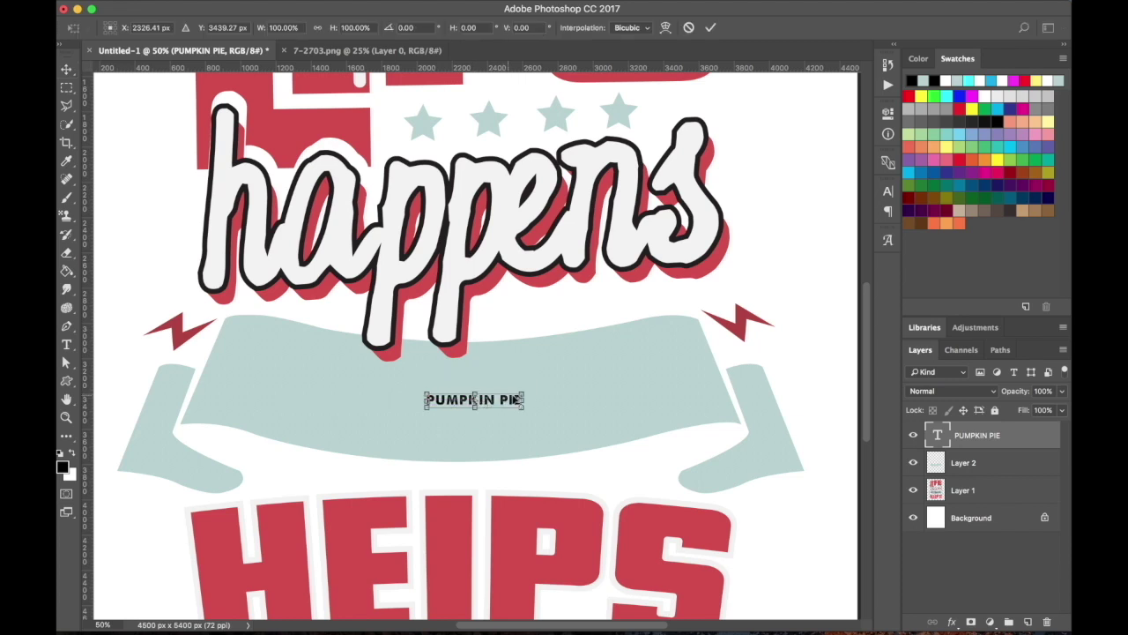
drag(528, 386, 688, 329)
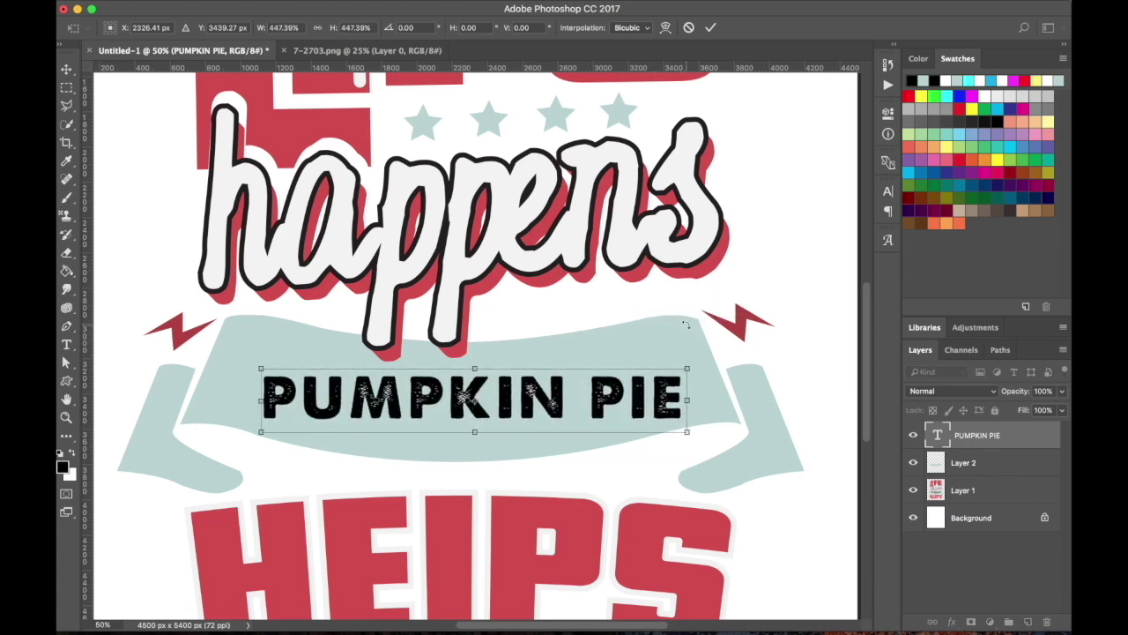
key(Return)
Step: Examine the enlarged PUMPKIN PIE text against the whole shirt design and up close on the banner
key(z)
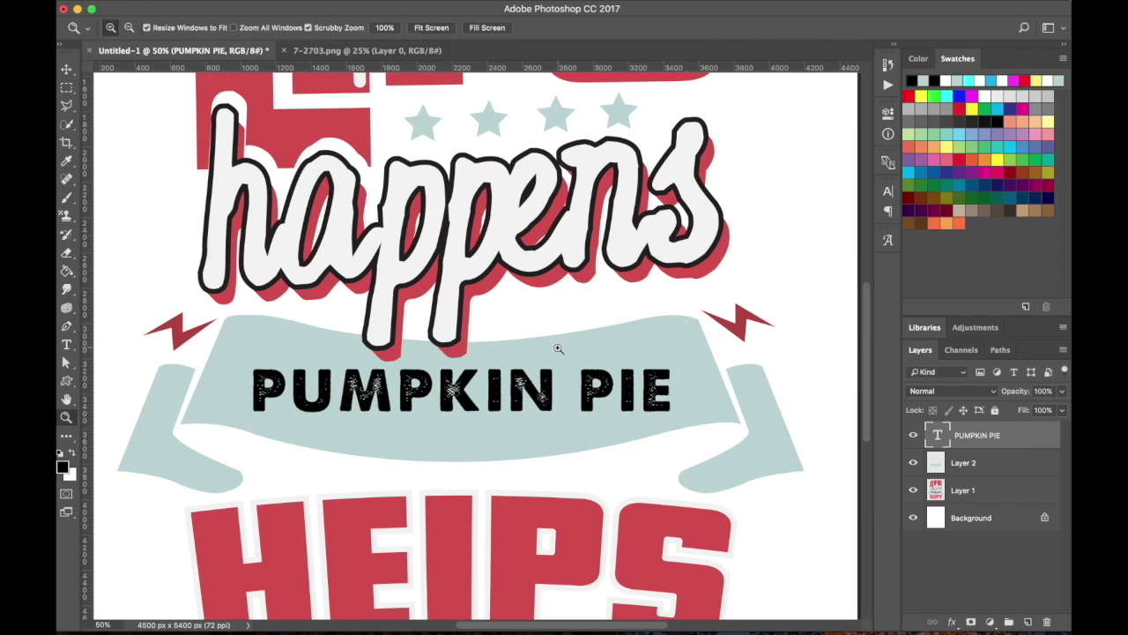
alt+click(559, 347)
alt+click(558, 347)
alt+click(559, 347)
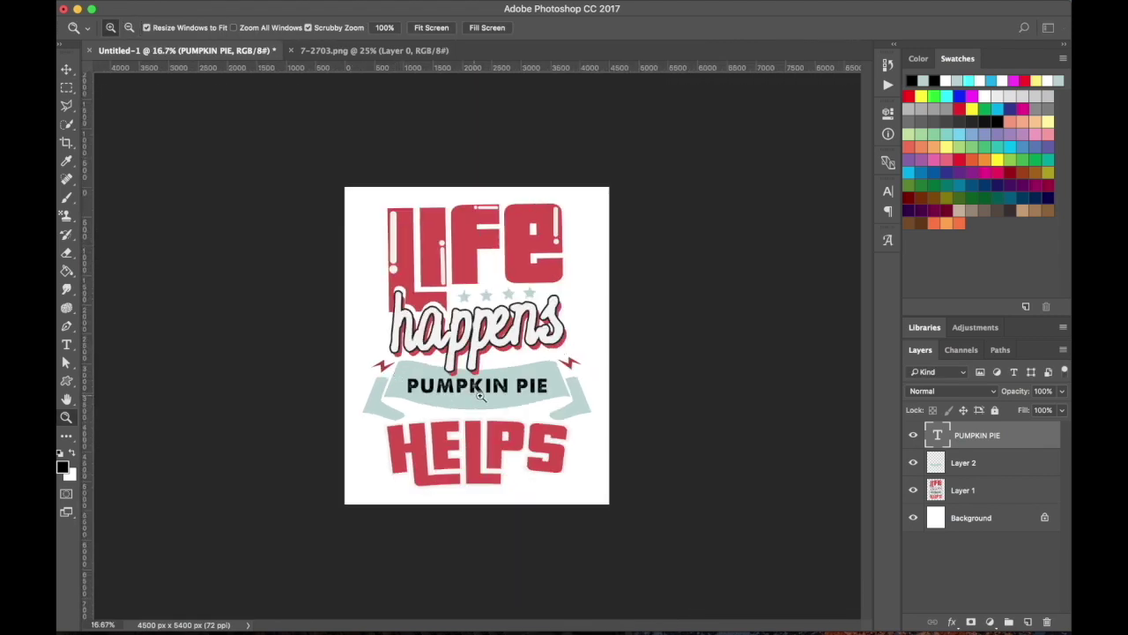
click(432, 389)
click(432, 389)
click(434, 389)
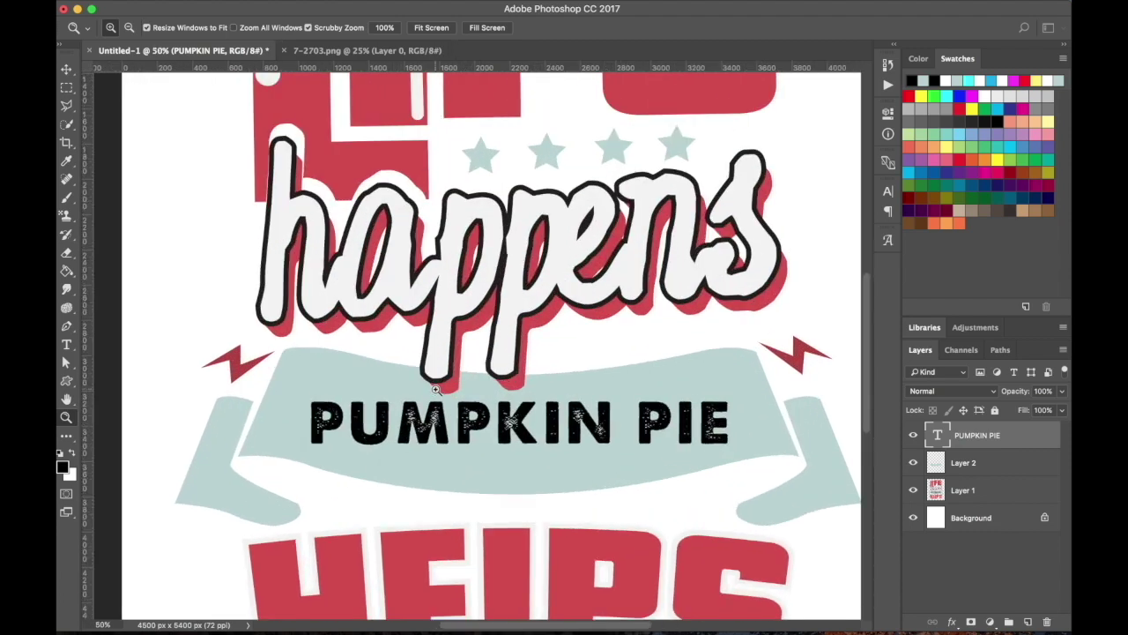
scroll(435, 389, down, 3)
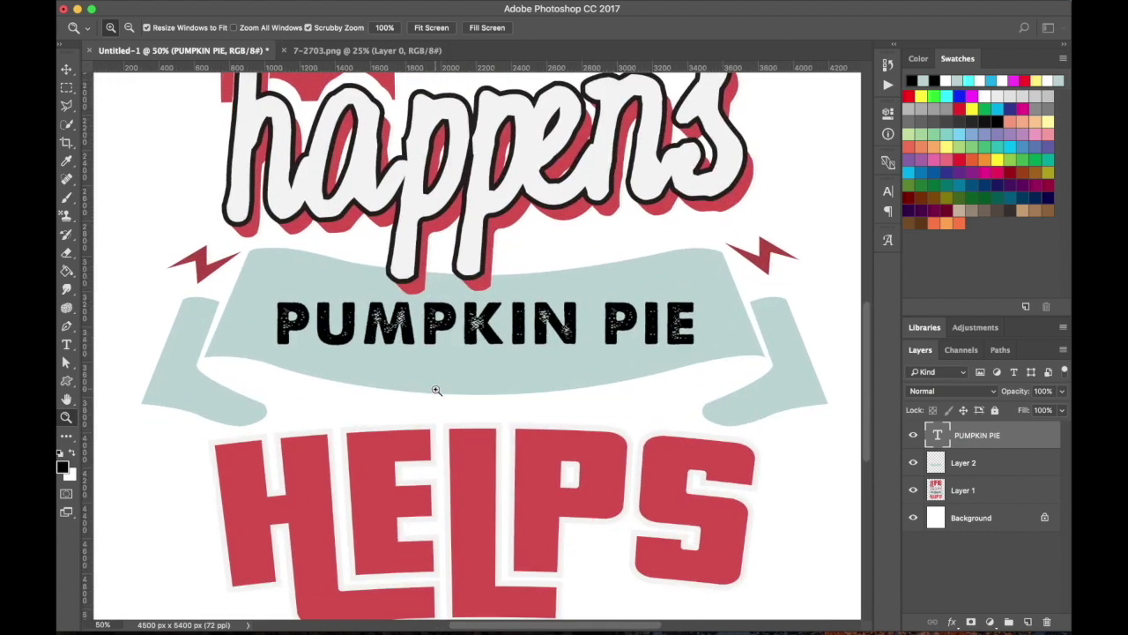
Step: Warp the PUMPKIN PIE text with a horizontal Arc style and a bend of -16%
double_click(937, 435)
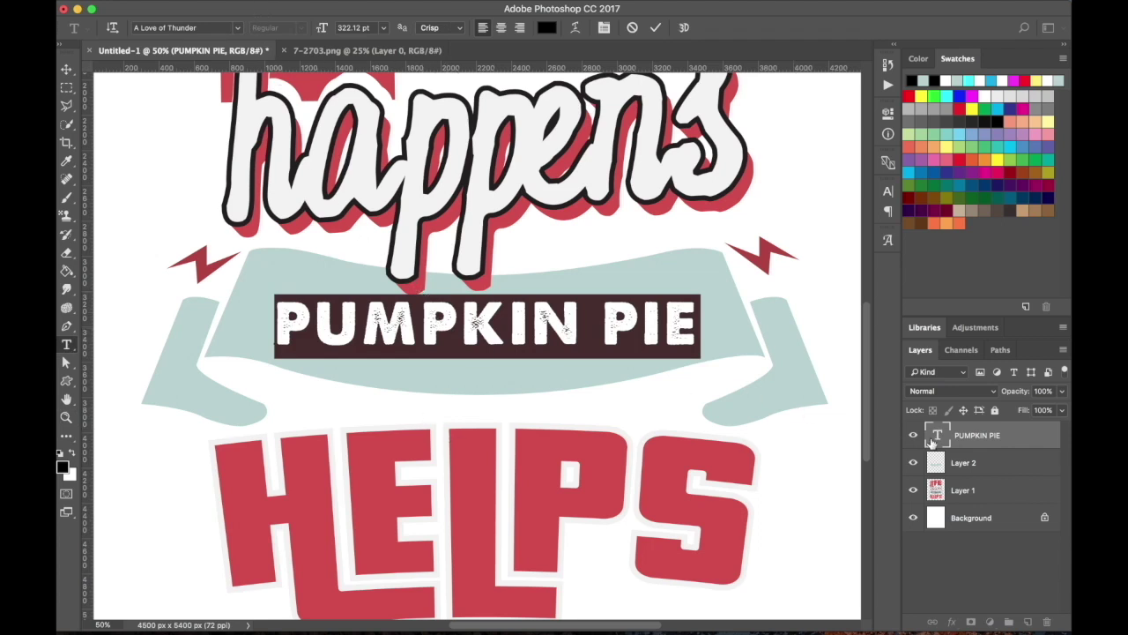
click(577, 29)
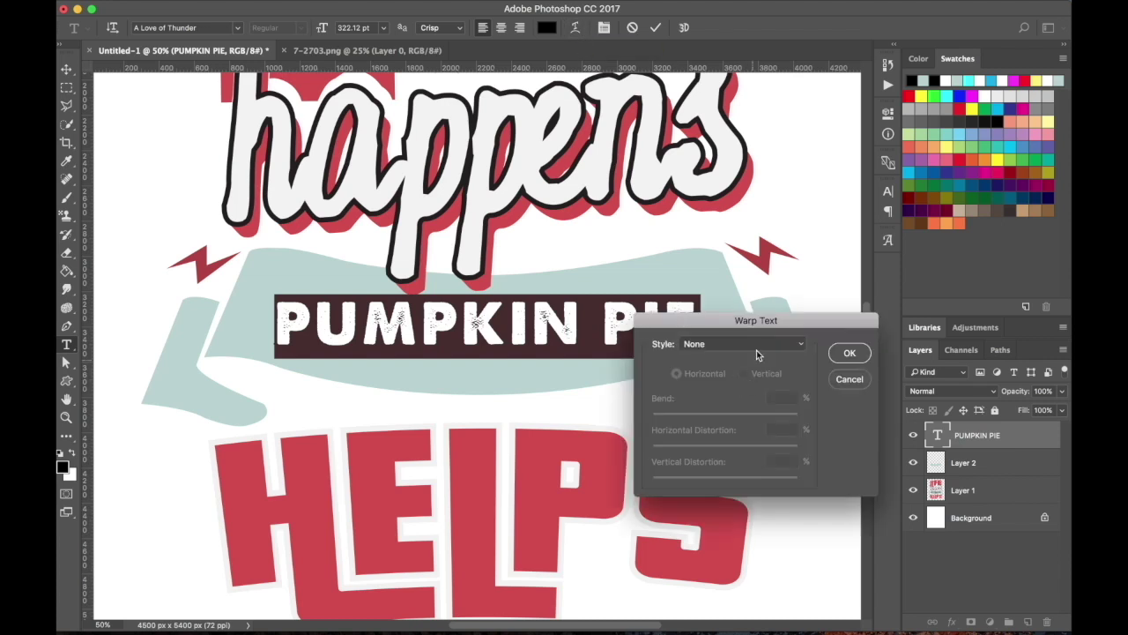
click(798, 351)
click(798, 356)
click(800, 351)
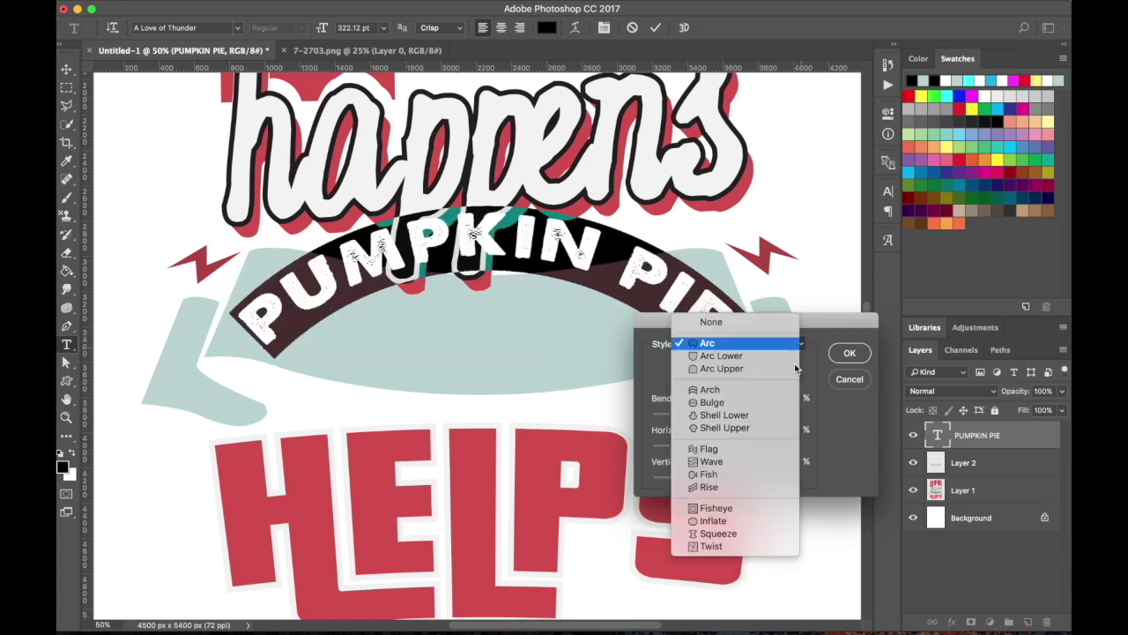
click(787, 389)
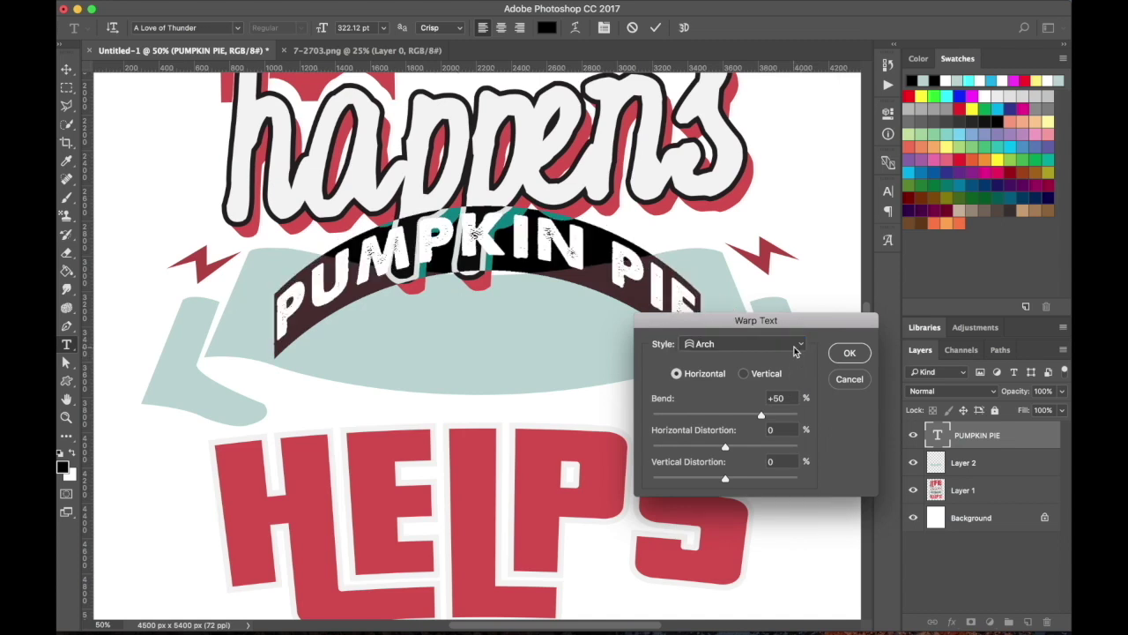
click(793, 350)
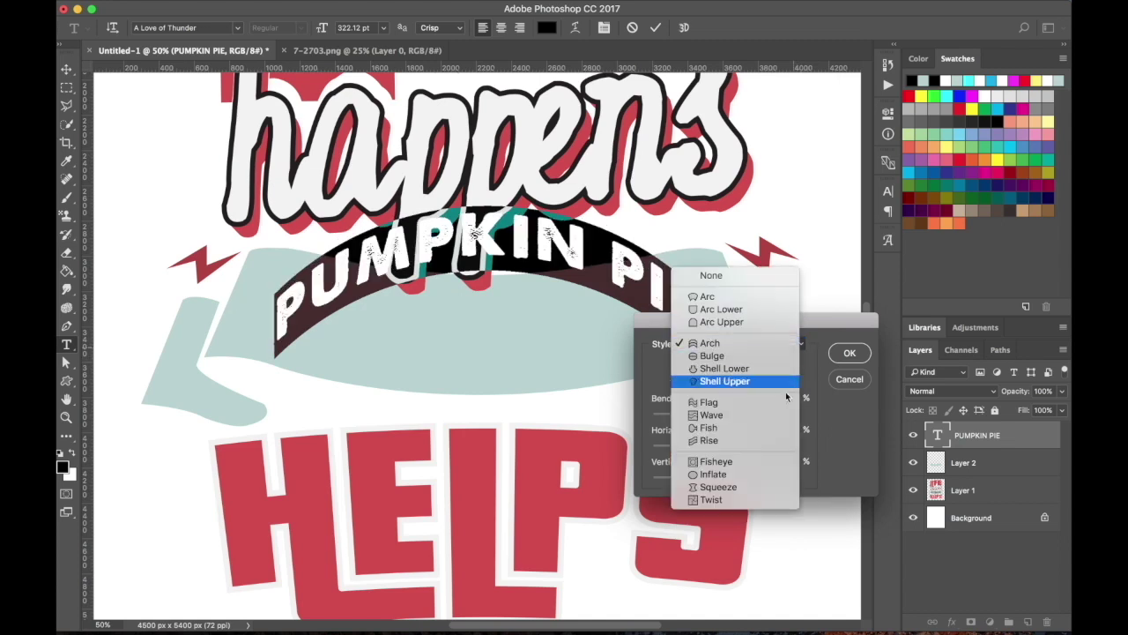
click(739, 298)
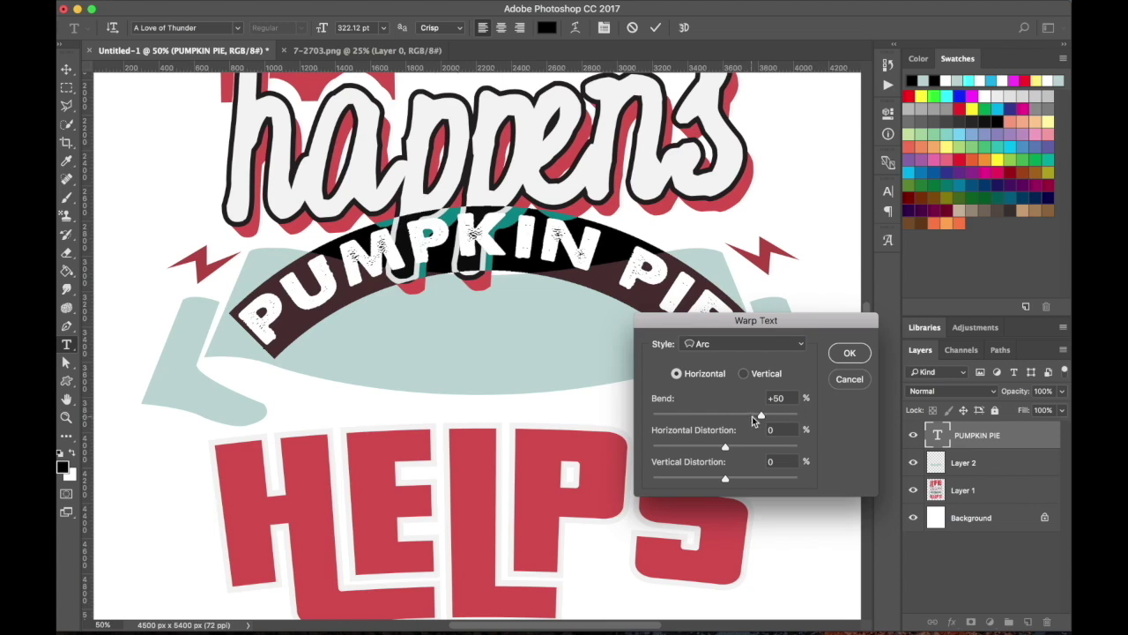
drag(760, 416, 713, 415)
drag(745, 326, 450, 503)
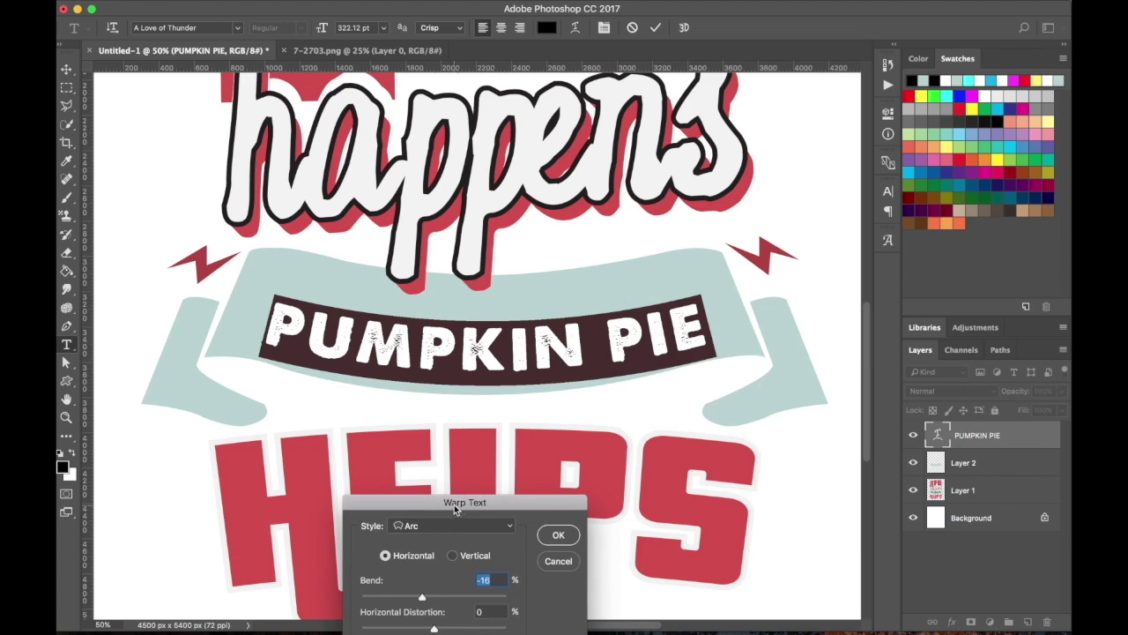
click(555, 535)
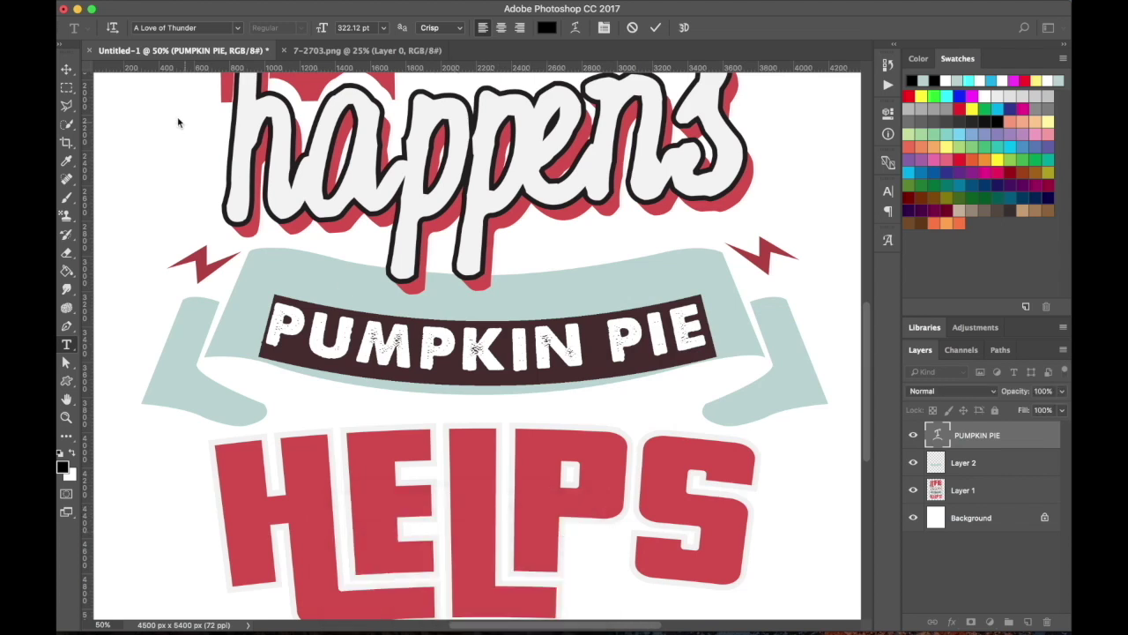
Step: Move the curved PUMPKIN PIE text slightly up within the banner and enlarge it a little
click(67, 69)
drag(479, 350, 474, 333)
key(ctrl+t)
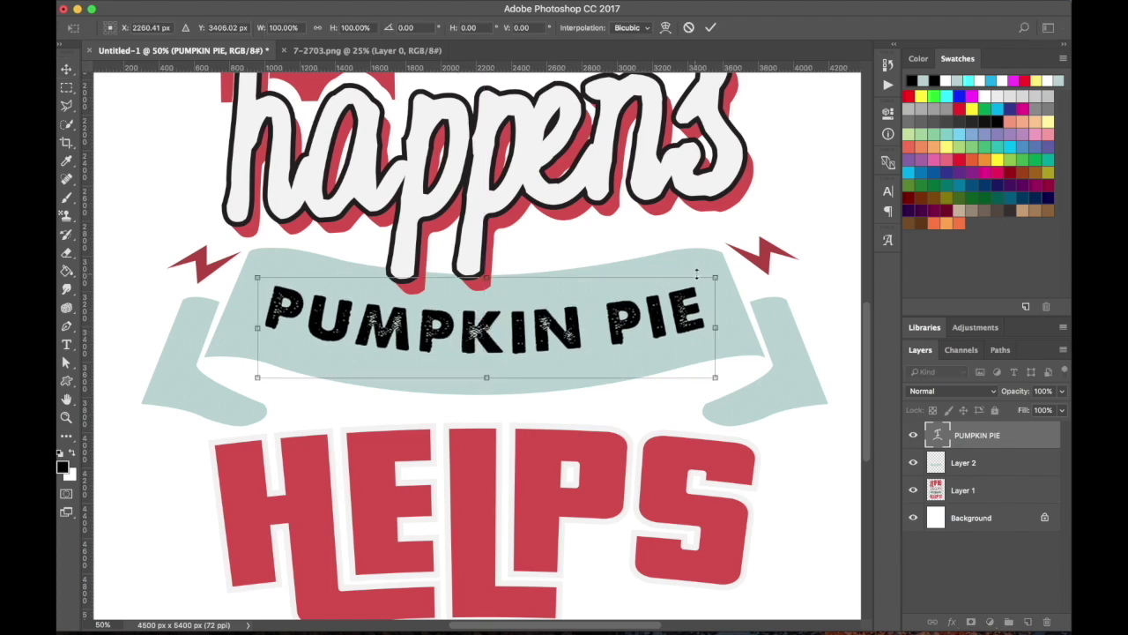
drag(719, 273, 719, 273)
key(Return)
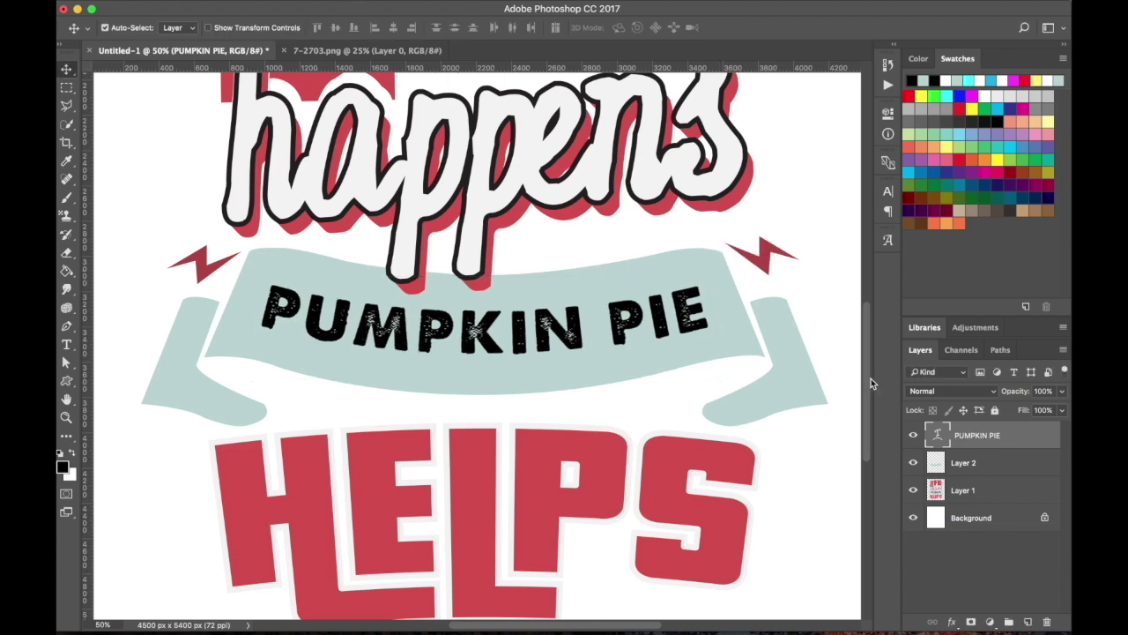
Step: Group the PUMPKIN PIE text layer with Layer 2 and name the group Pumpkin Pie
click(943, 462)
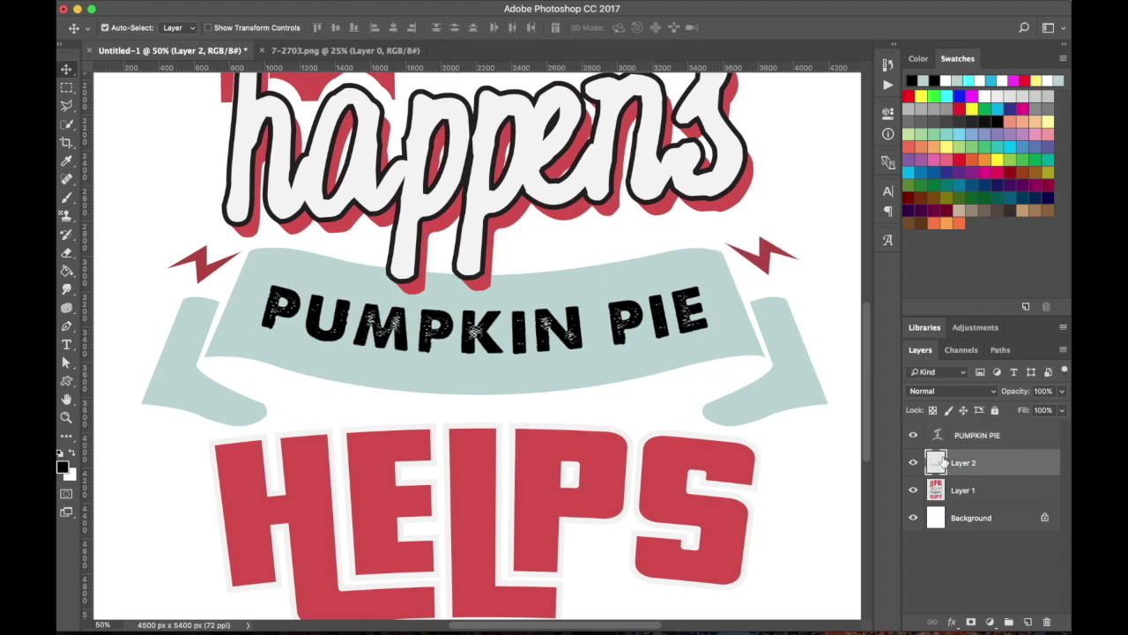
shift+click(943, 438)
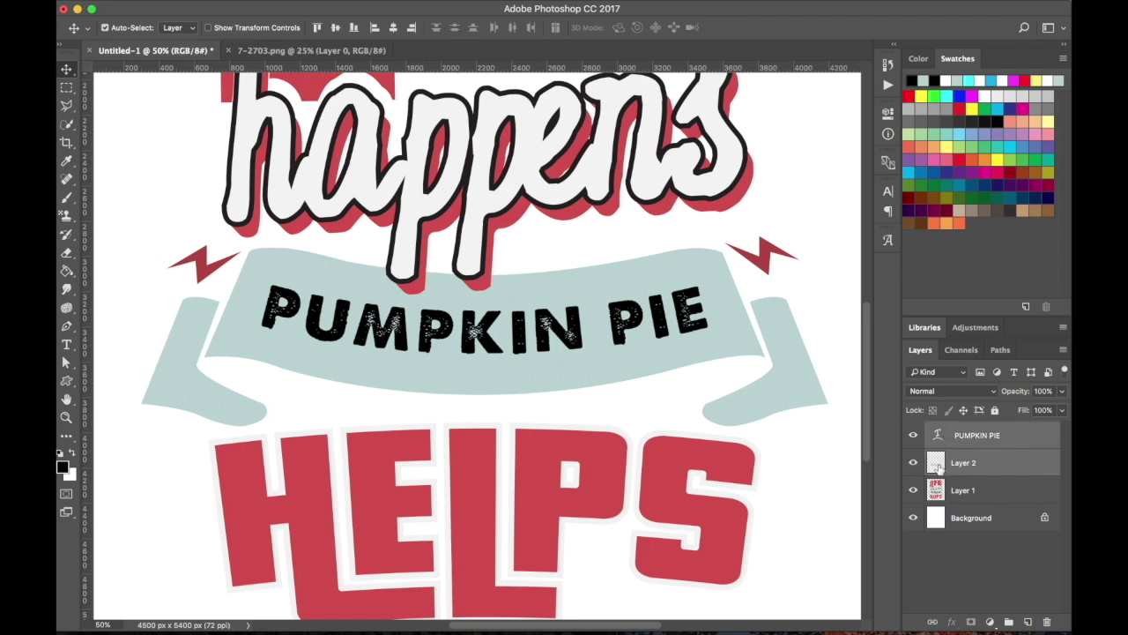
click(1006, 622)
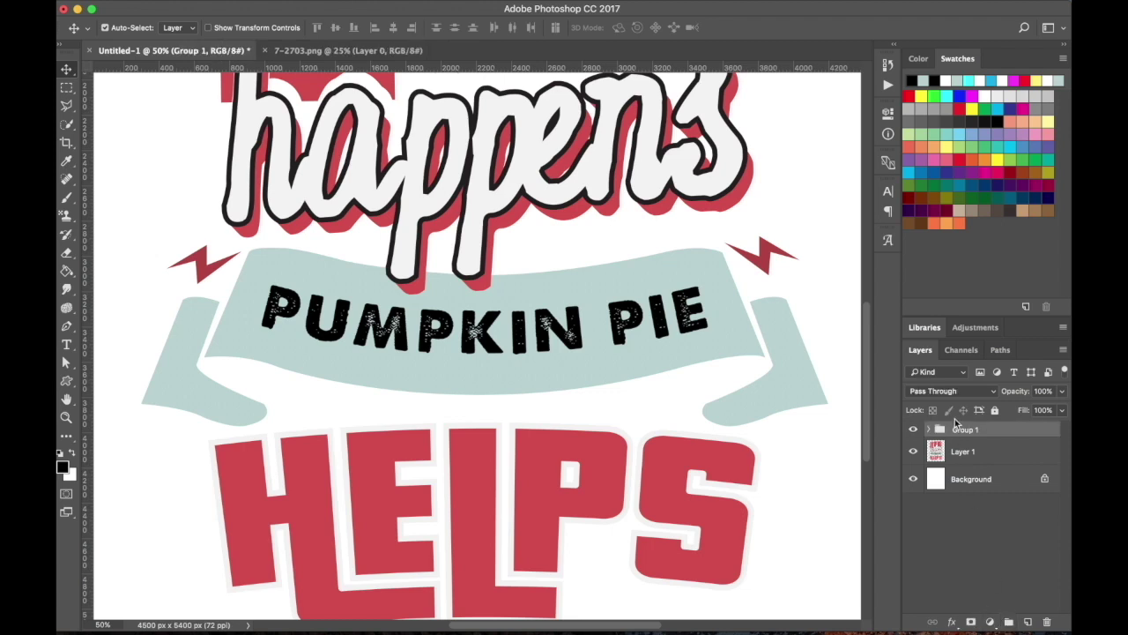
double_click(962, 429)
text(New Text)
key(Return)
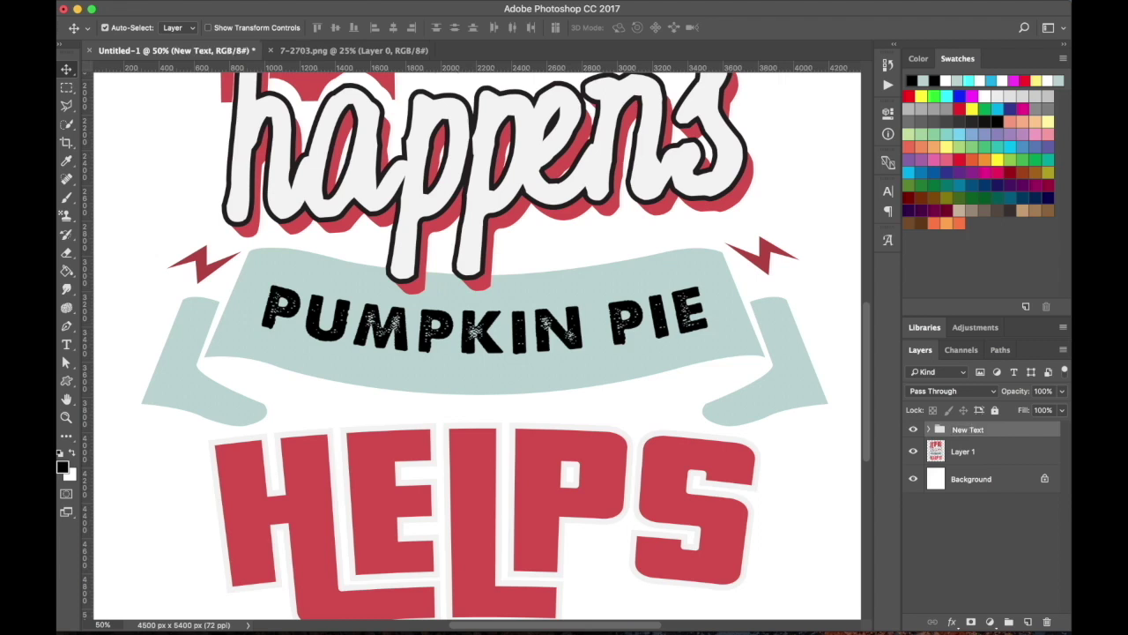
double_click(968, 430)
text(Pumpkin Pie)
key(Return)
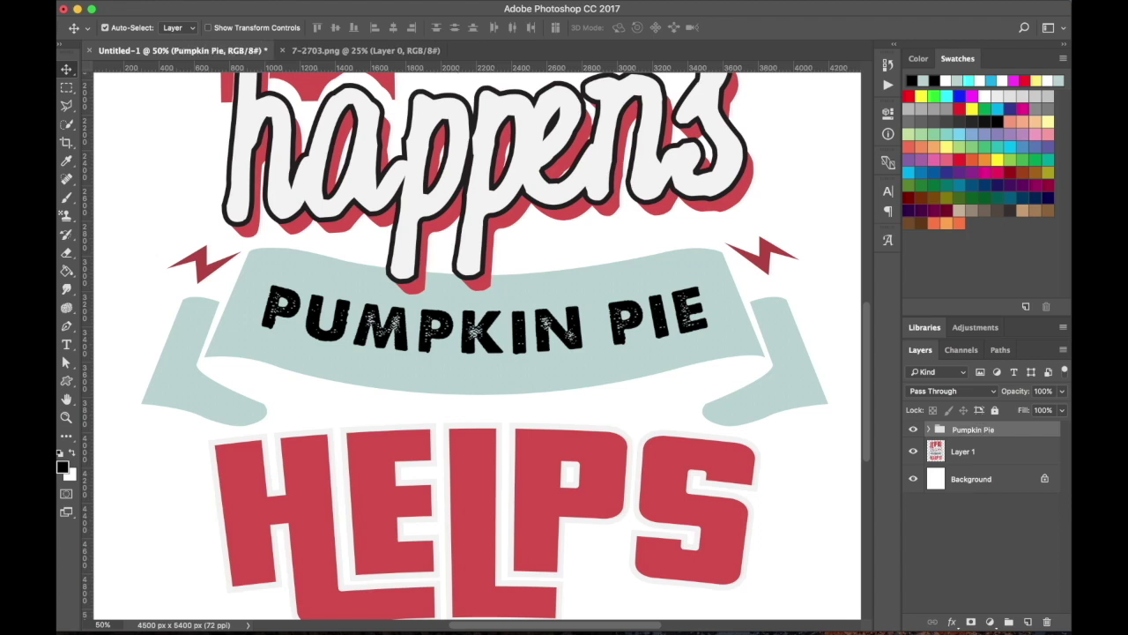
Step: Hide and show the Pumpkin Pie group to compare the new text with the original ACCORDION lettering
click(914, 430)
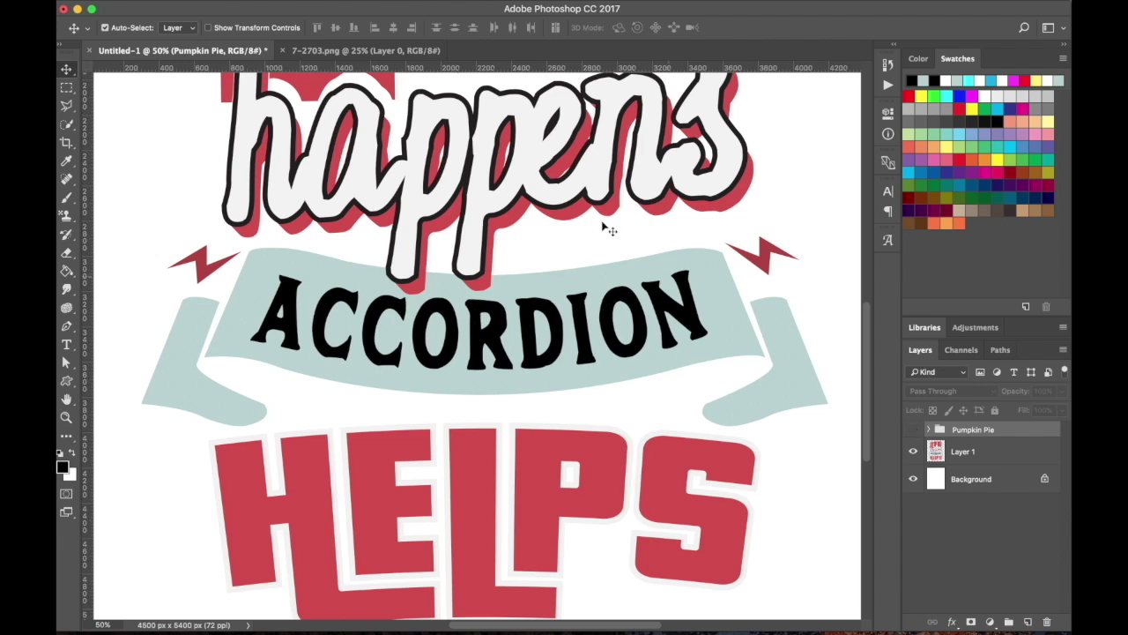
click(915, 430)
key(super)
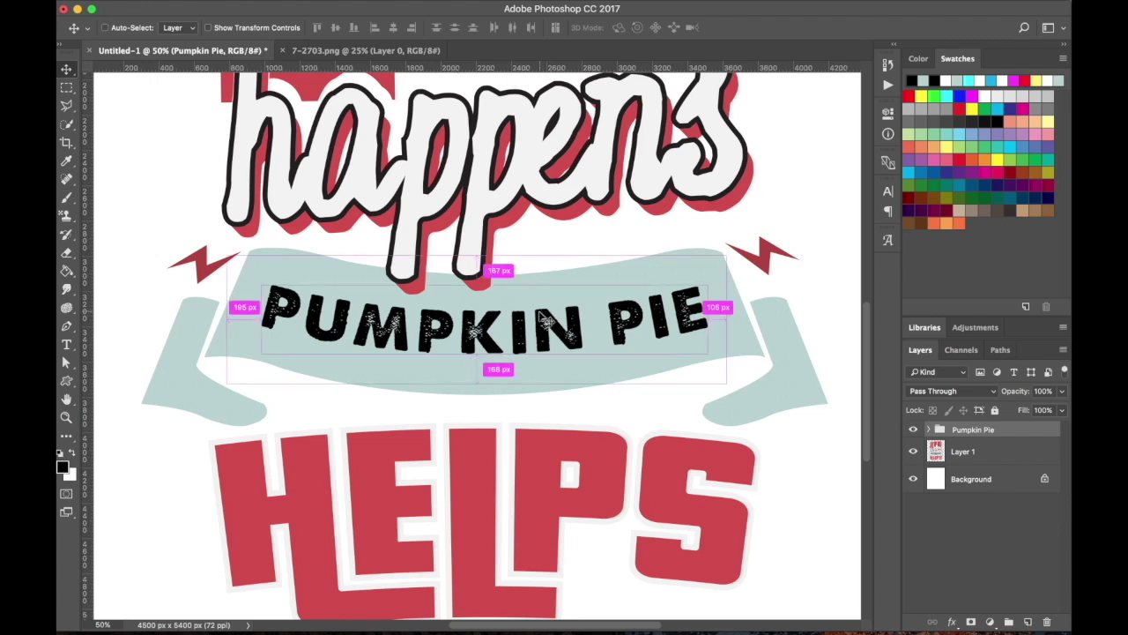
key(super+t)
drag(476, 384, 476, 406)
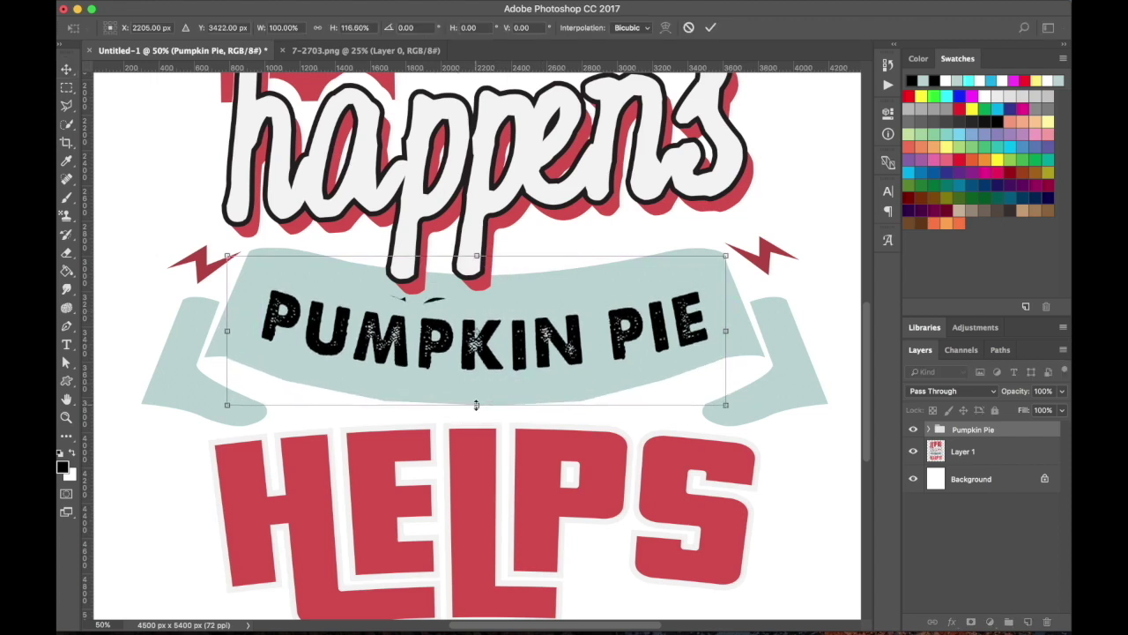
key(Escape)
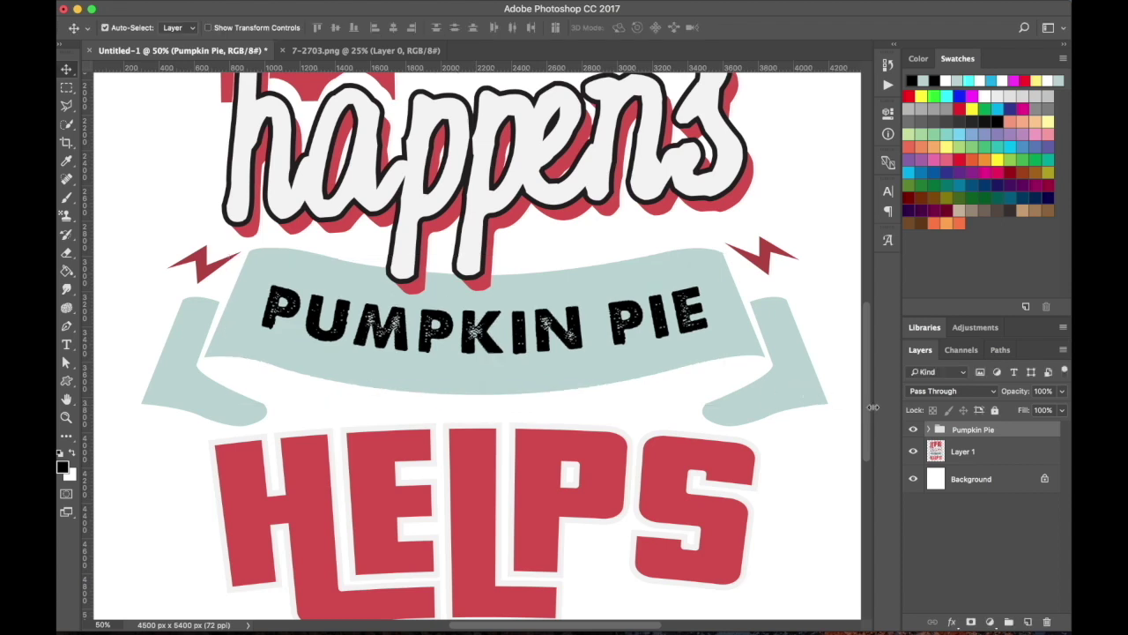
Step: Stretch only the PUMPKIN PIE text layer vertically to about 170% height, fitting the lettering inside the teal banner
click(931, 430)
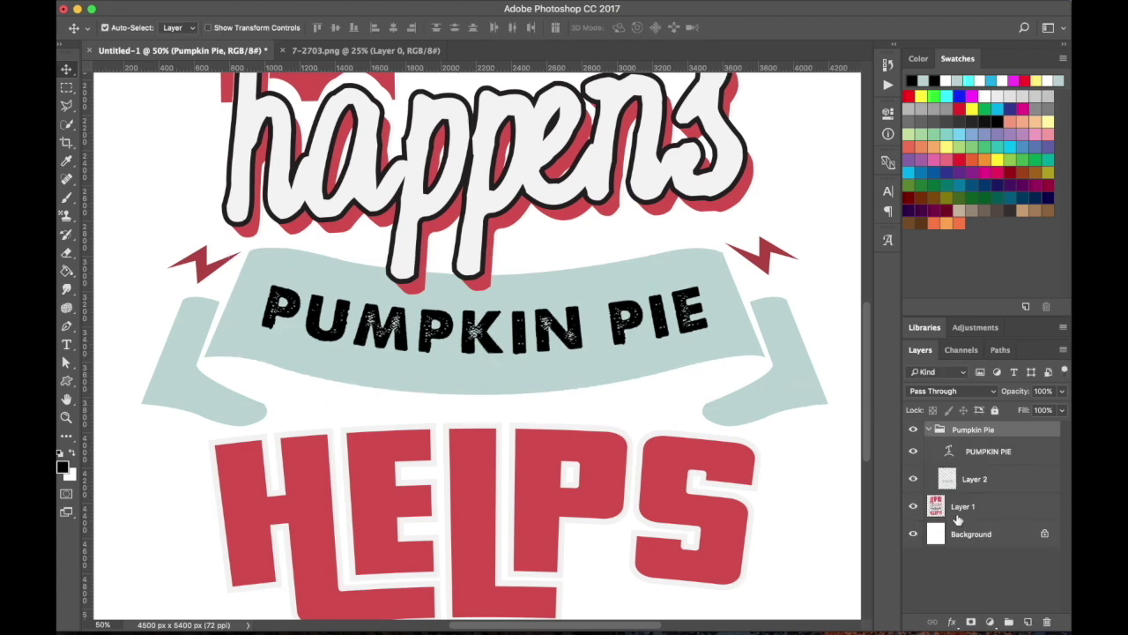
click(949, 455)
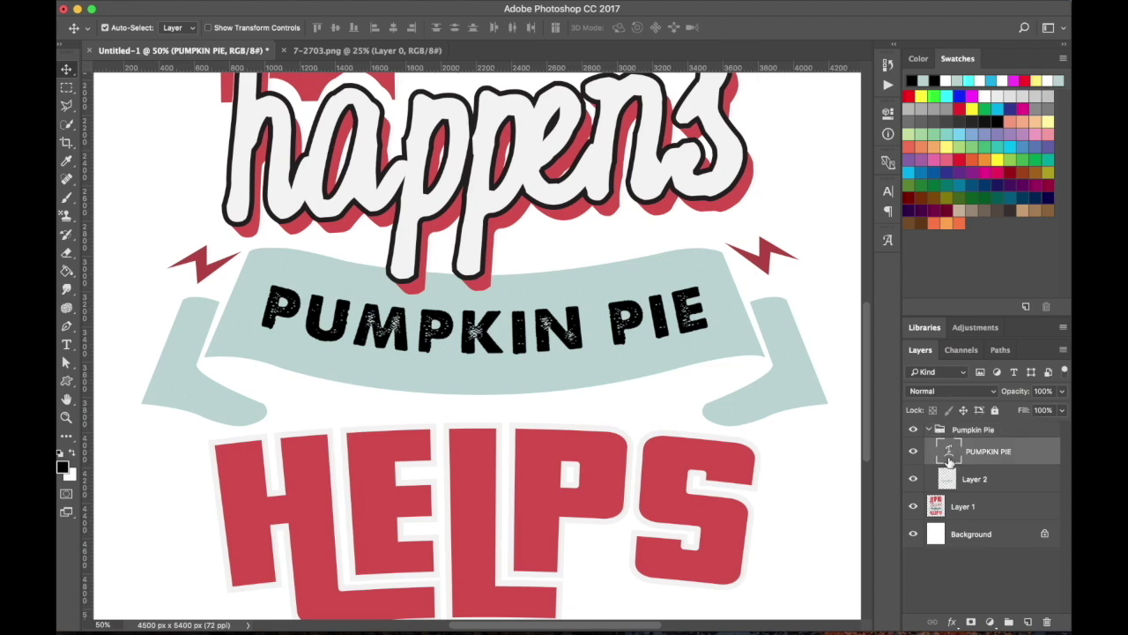
key(ctrl+t)
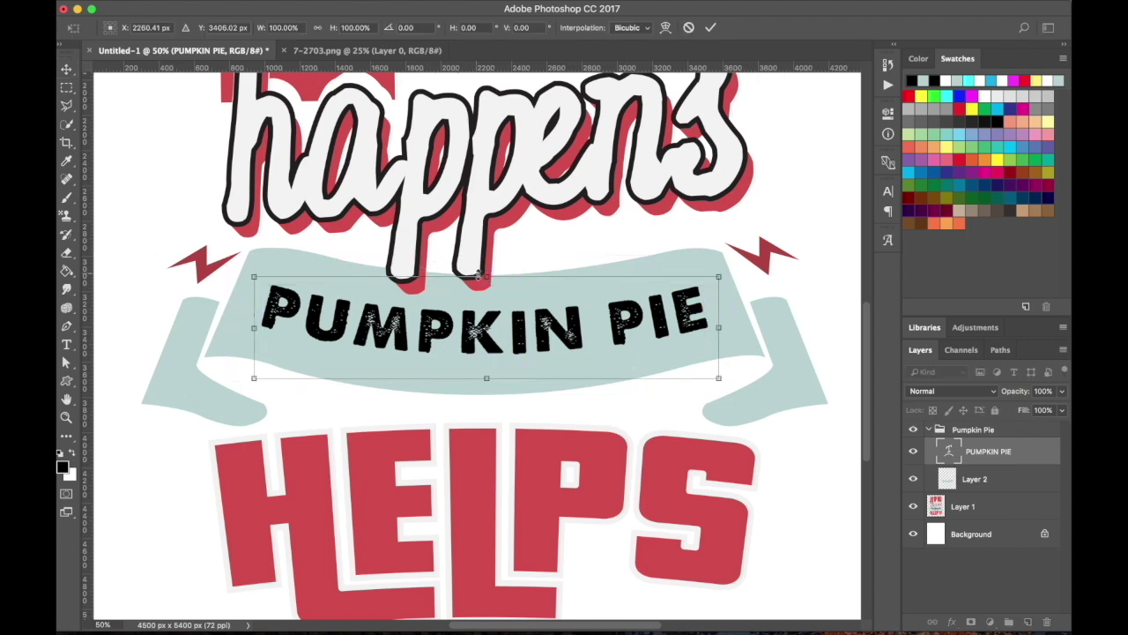
mouse_move(486, 277)
mouse_down()
mouse_move(487, 254)
mouse_move(487, 265)
mouse_up()
drag(486, 379, 487, 421)
drag(491, 431, 491, 436)
click(485, 428)
drag(485, 266, 486, 259)
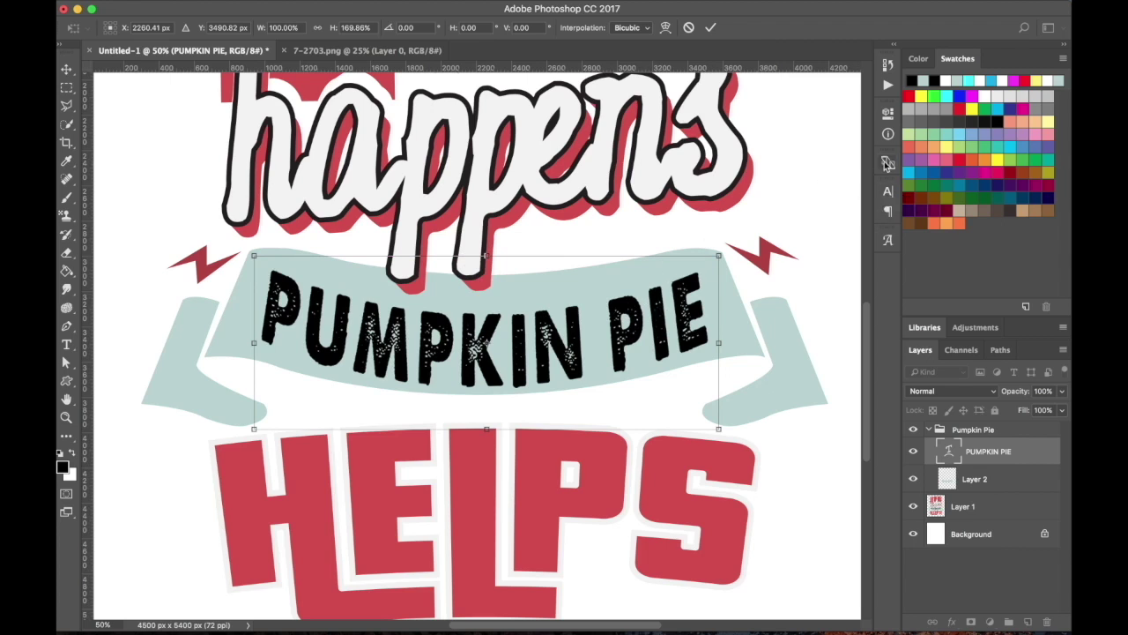
click(889, 193)
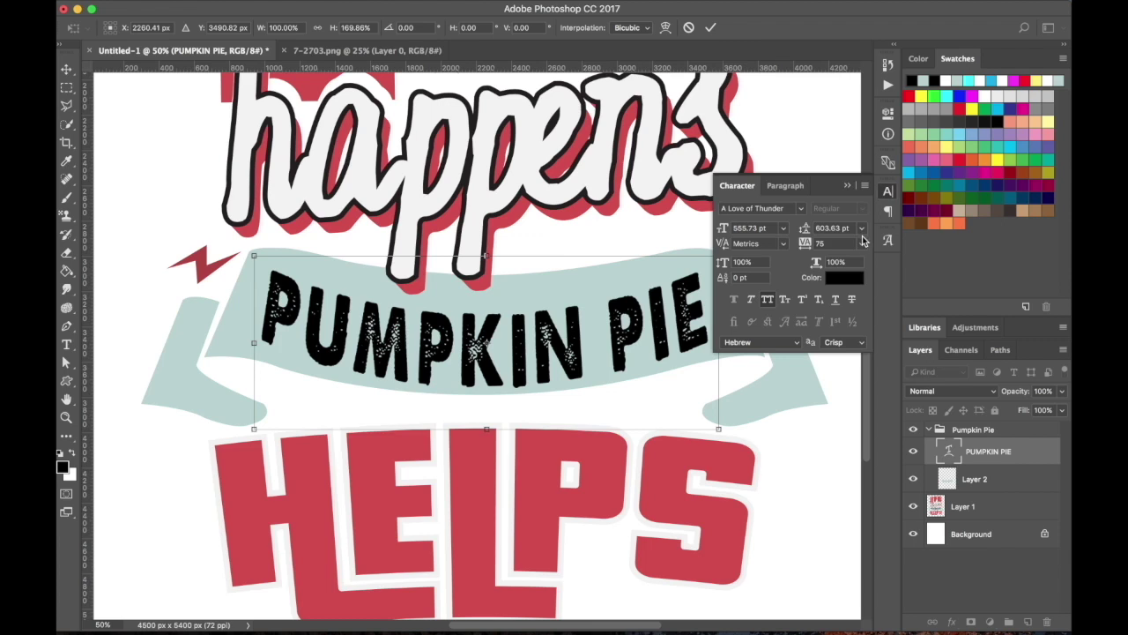
click(890, 192)
key(Return)
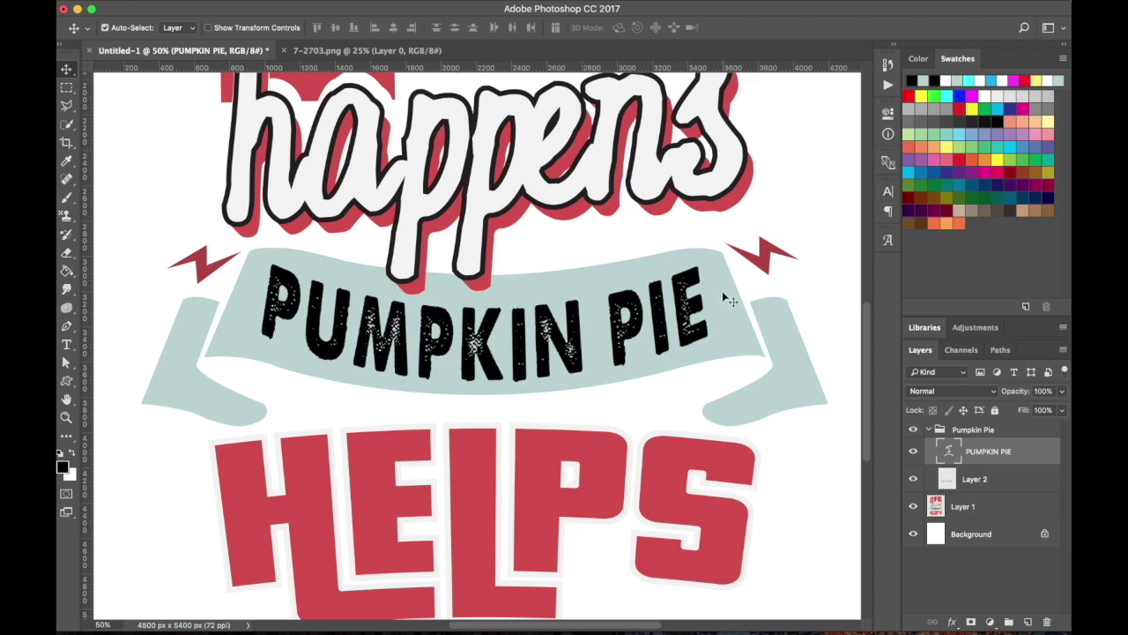
Step: Set the tracking of the curved PUMPKIN PIE text to 0 to tighten its letter spacing
click(888, 193)
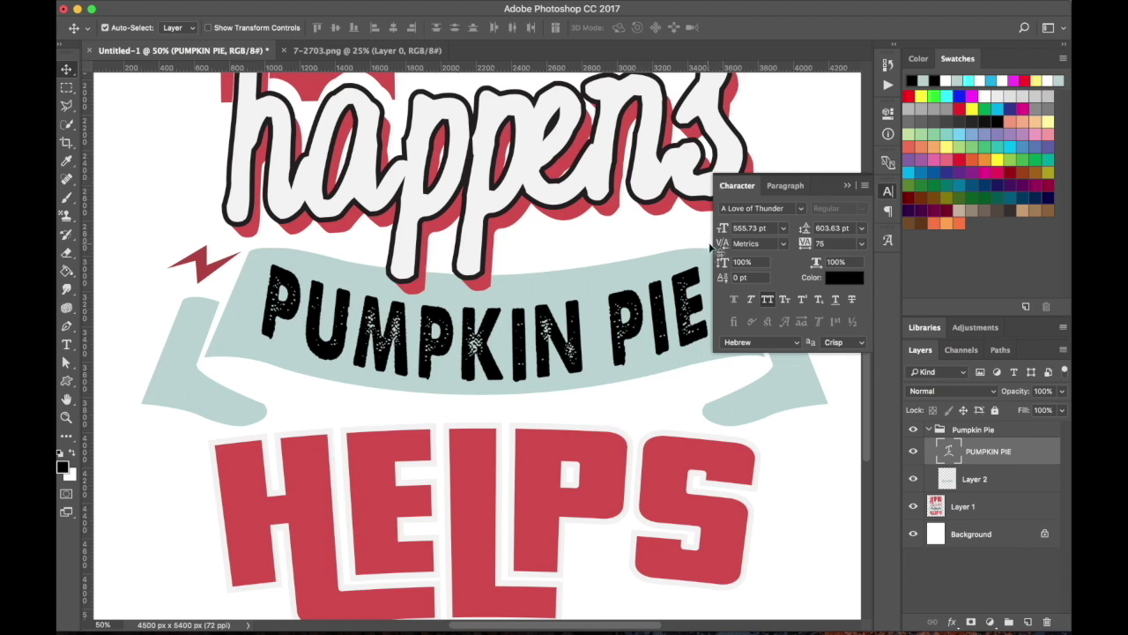
click(863, 246)
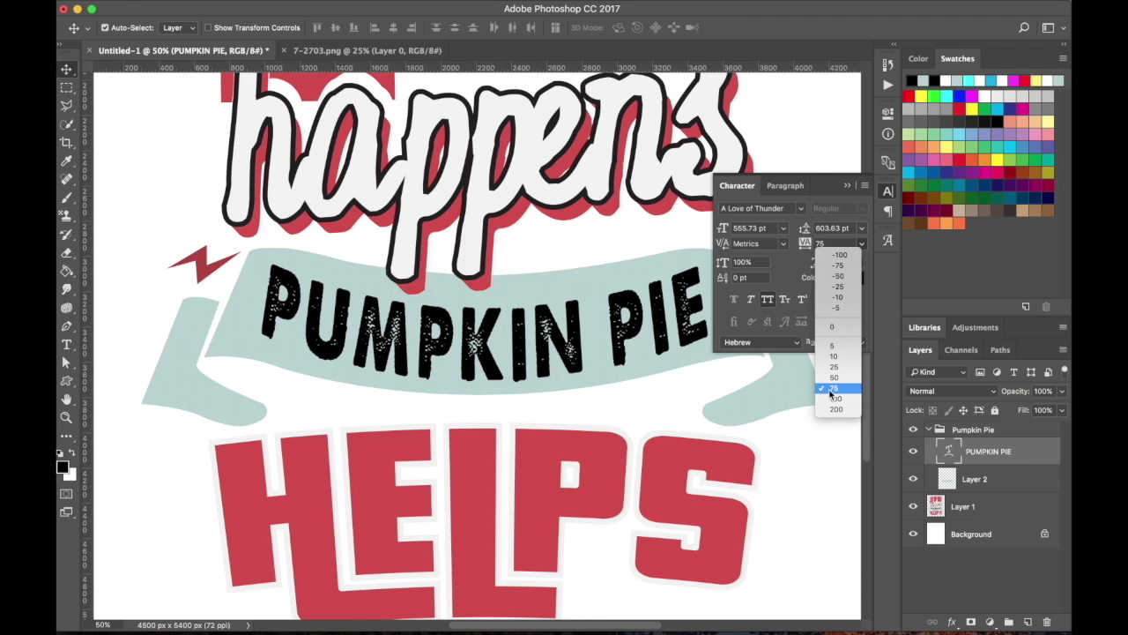
click(852, 327)
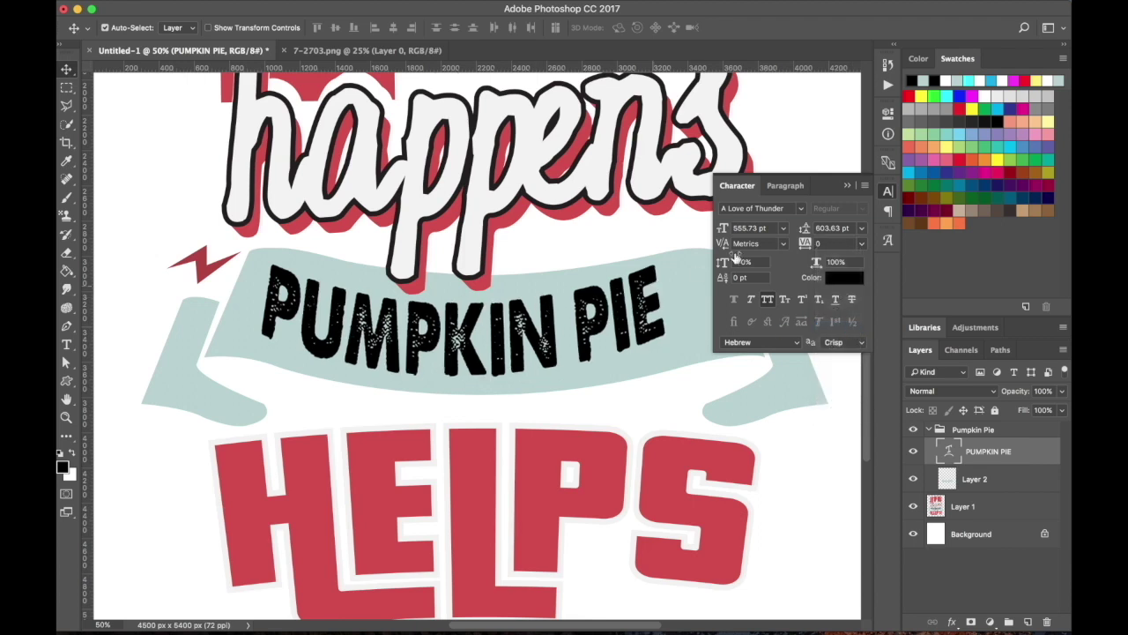
click(886, 192)
Step: Collapse the Pumpkin Pie group and toggle its visibility to compare the letter spacing with the original ACCORDION lettering
click(928, 429)
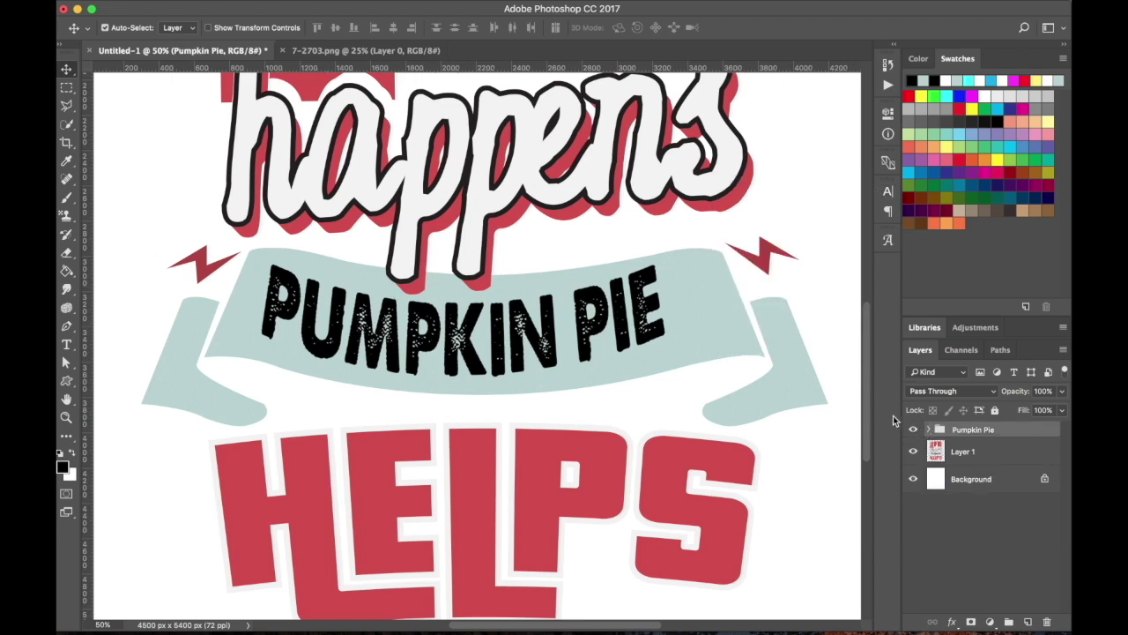
click(913, 429)
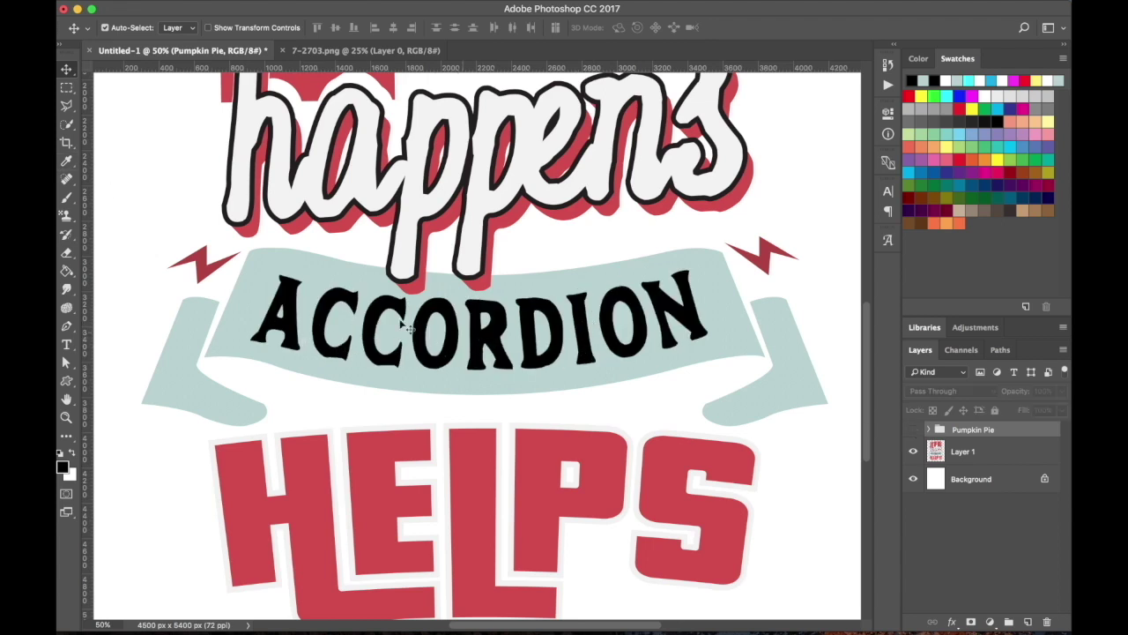
click(913, 430)
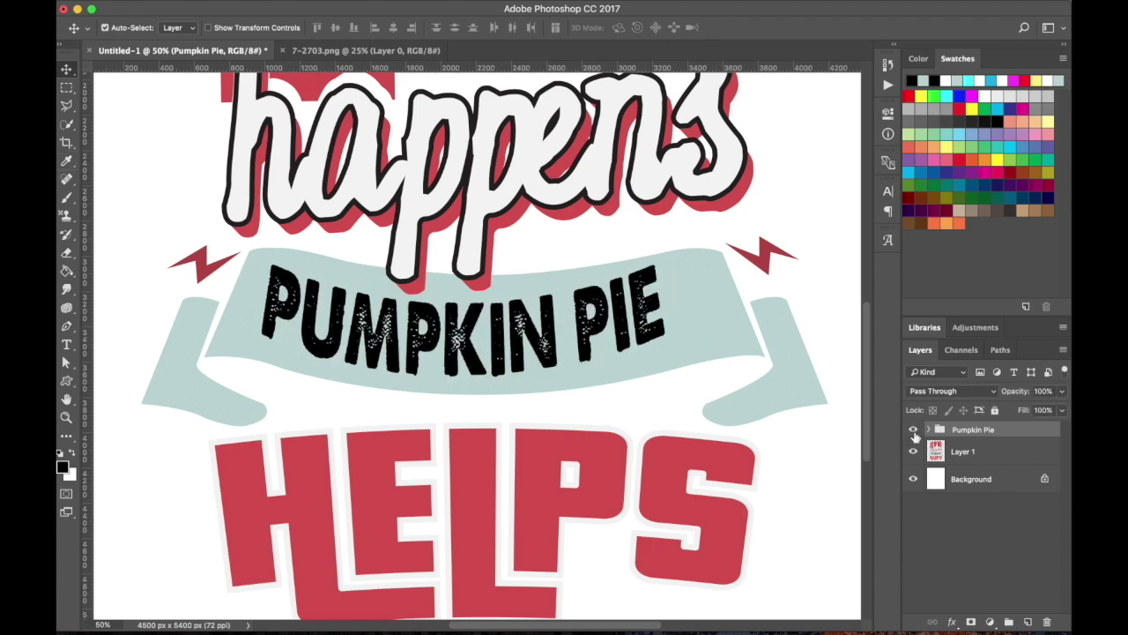
Step: Set the tracking of all the lettering in the PUMPKIN PIE text layer to 25
click(889, 192)
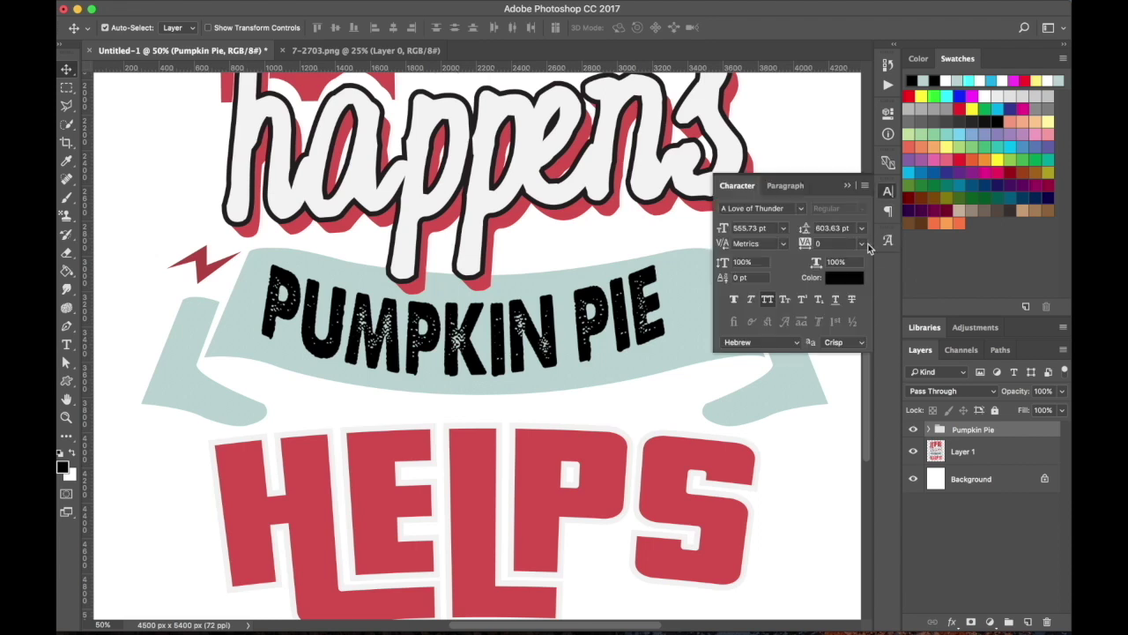
click(862, 243)
click(851, 367)
click(929, 430)
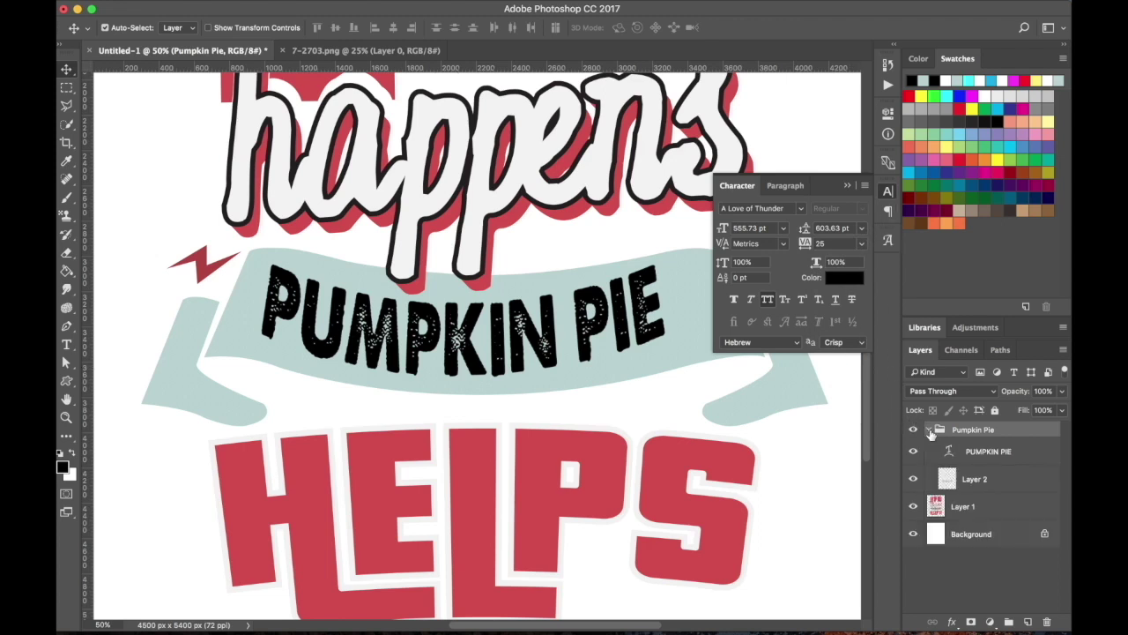
double_click(948, 451)
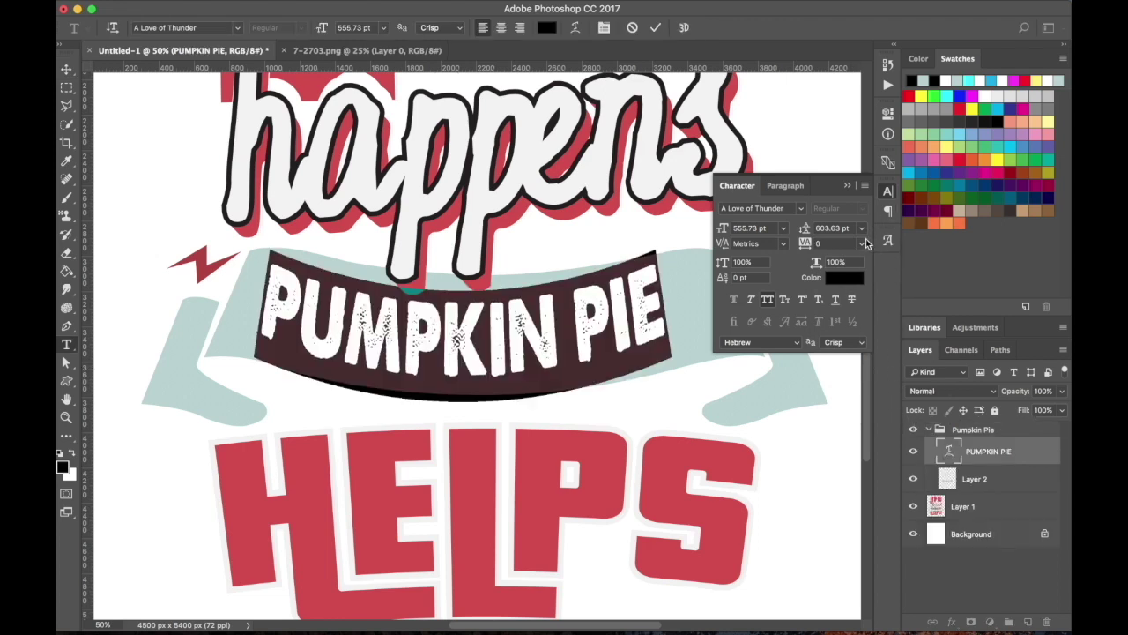
click(865, 247)
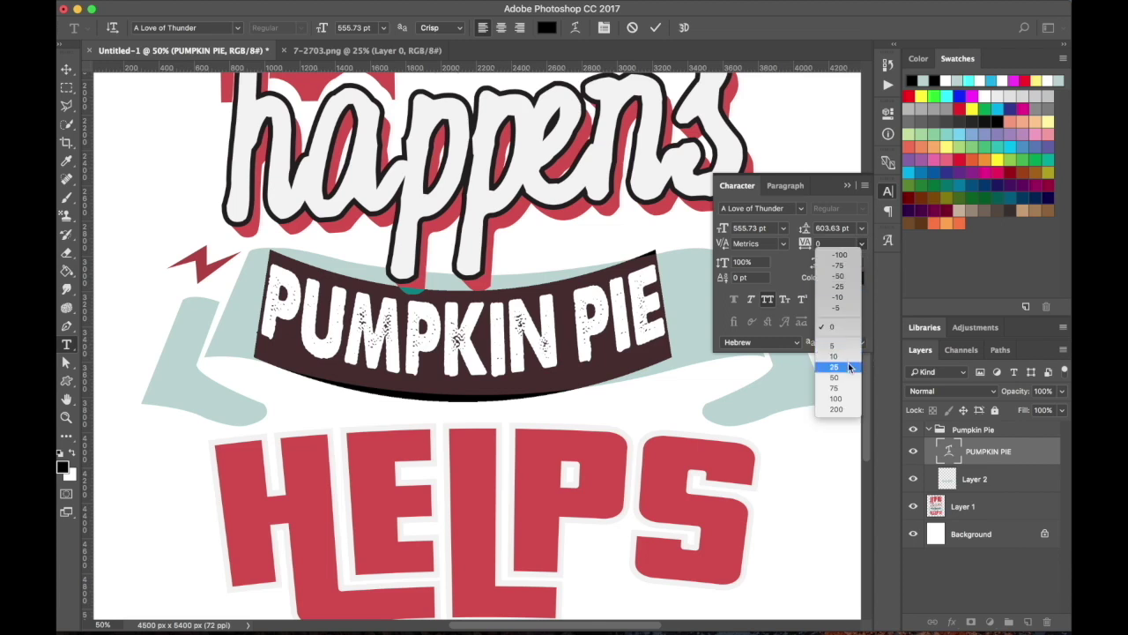
click(849, 366)
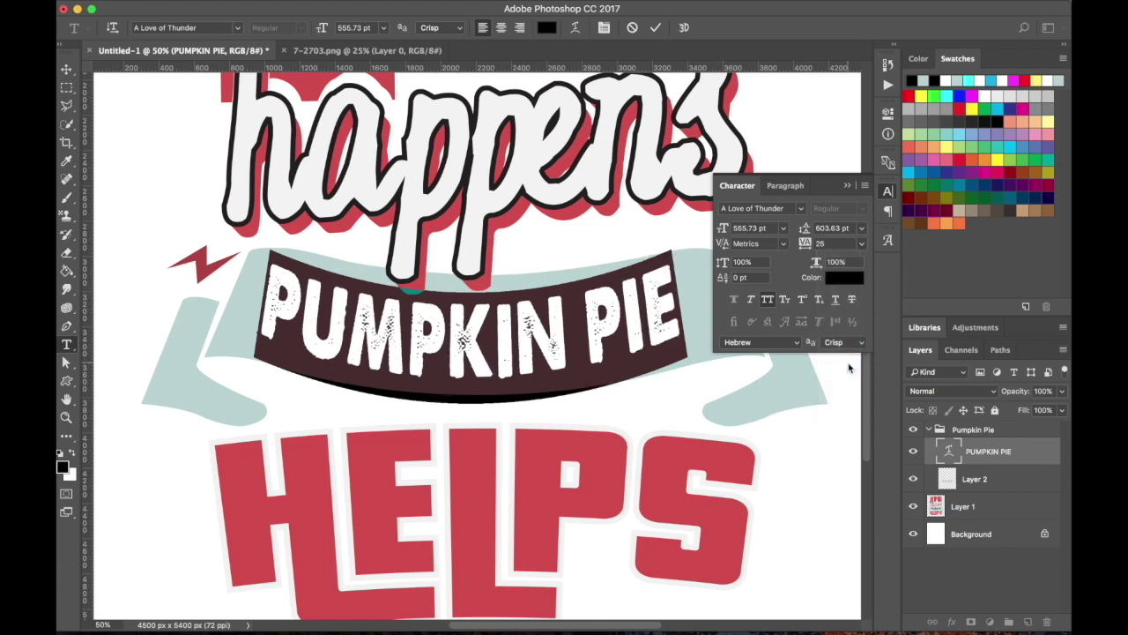
click(887, 191)
Step: Nudge the PUMPKIN PIE text slightly to the right to centre it horizontally within the teal banner
click(66, 69)
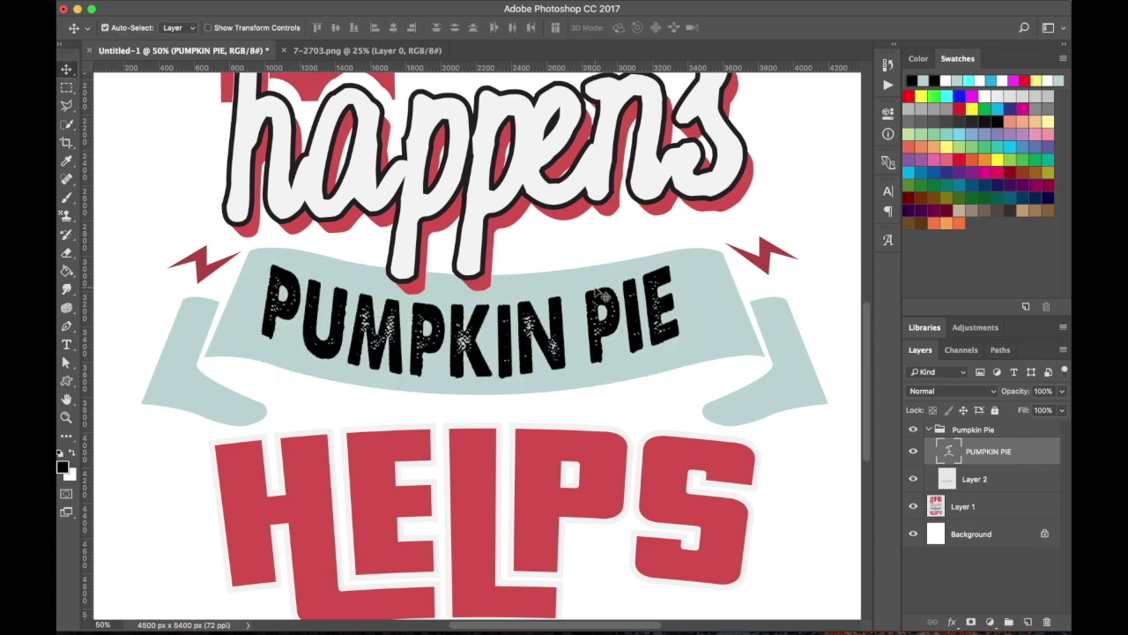
key(Right)
key(Right)
key(Right)
key(Right)
key(Right)
key(Right)
key(Right)
key(Right)
key(Right)
key(Right)
key(Right)
key(Right)
key(Right)
key(Right)
key(Right)
key(Right)
key(Right)
key(Right)
key(Right)
key(Right)
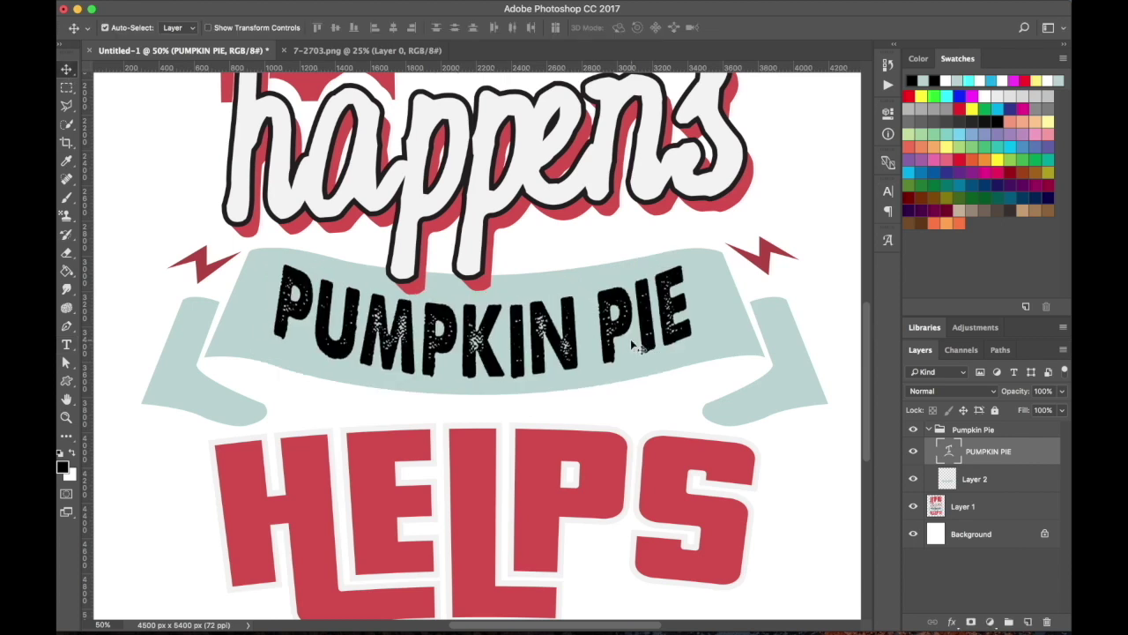
Step: Flatten the curve of the PUMPKIN PIE text by setting its horizontal Arc warp bend to -12%
double_click(950, 450)
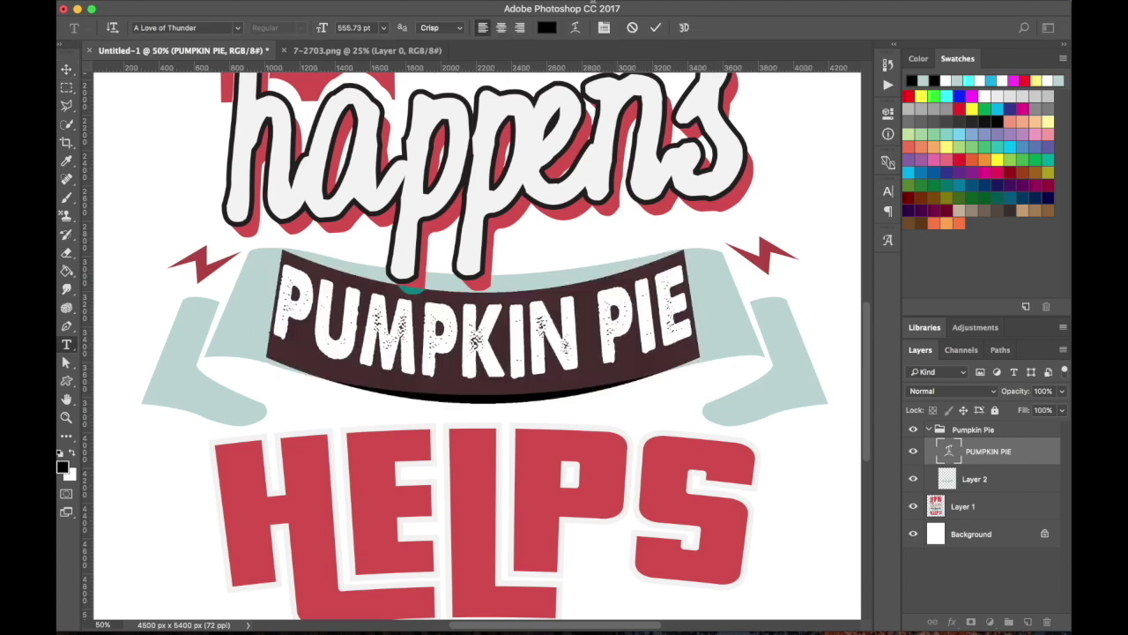
click(576, 27)
drag(559, 223, 871, 335)
drag(835, 427, 838, 429)
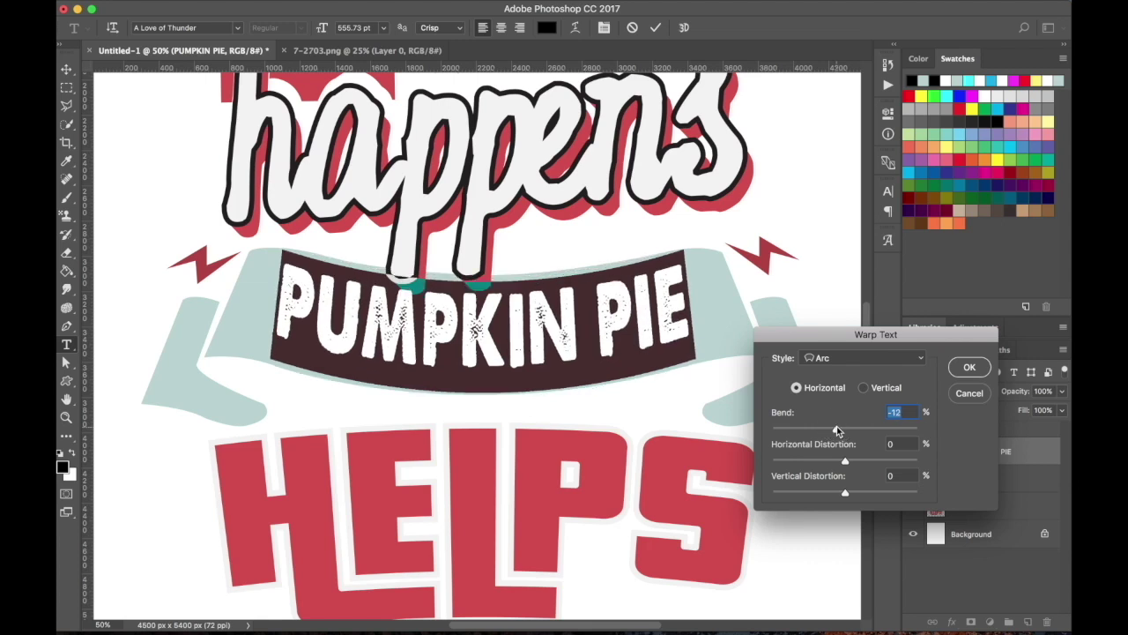
click(982, 365)
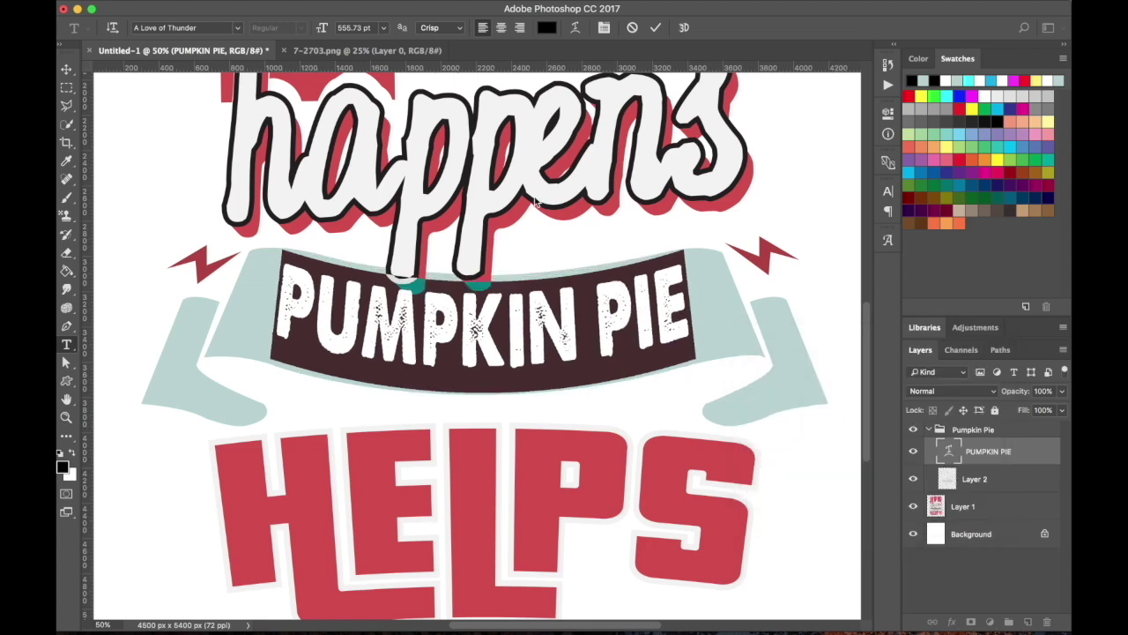
Step: Nudge the flattened PUMPKIN PIE text slightly down and to the right within the banner
click(67, 70)
key(shift+Right)
key(shift+Down)
key(shift+Right)
key(shift+Down)
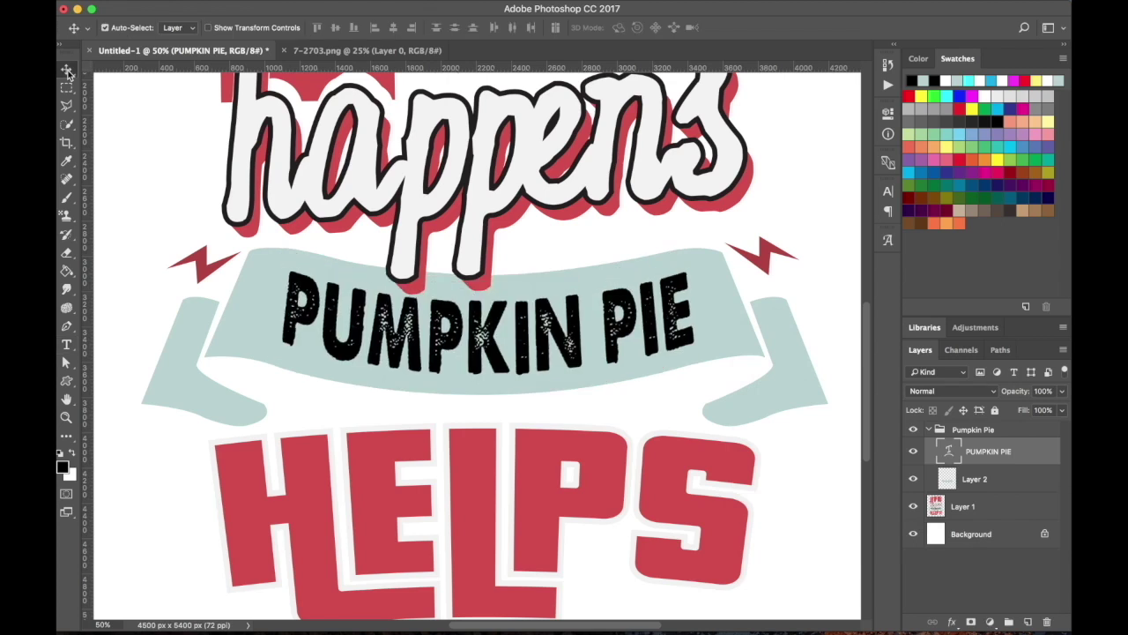
Step: Check the text against the whole design and nudge PUMPKIN PIE slightly back to the left
key(z)
alt+click(426, 318)
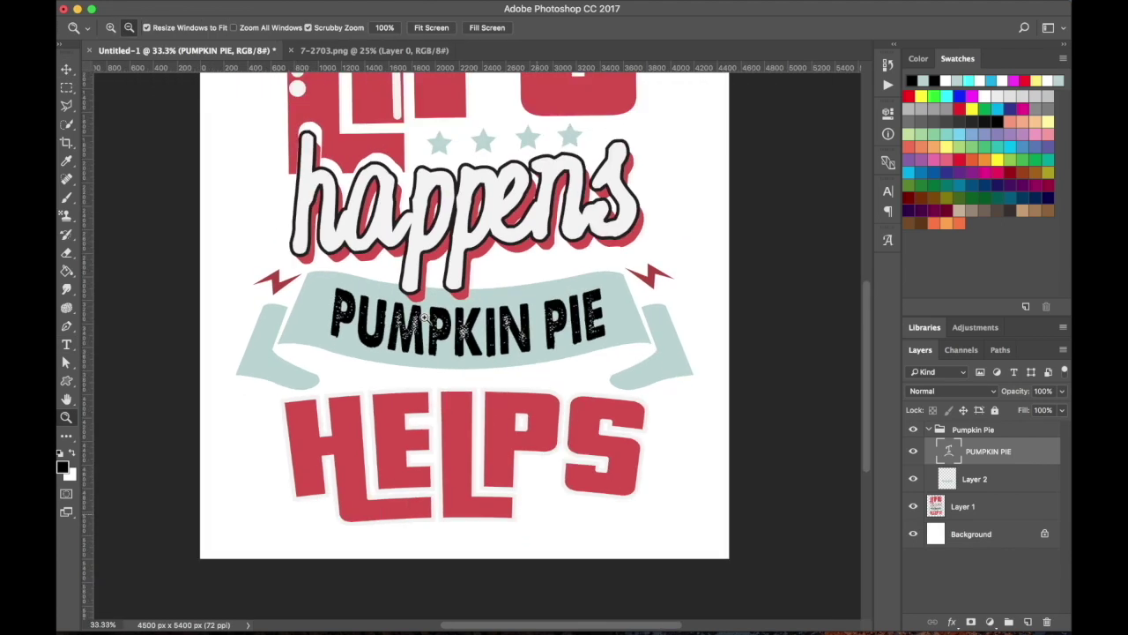
alt+click(427, 318)
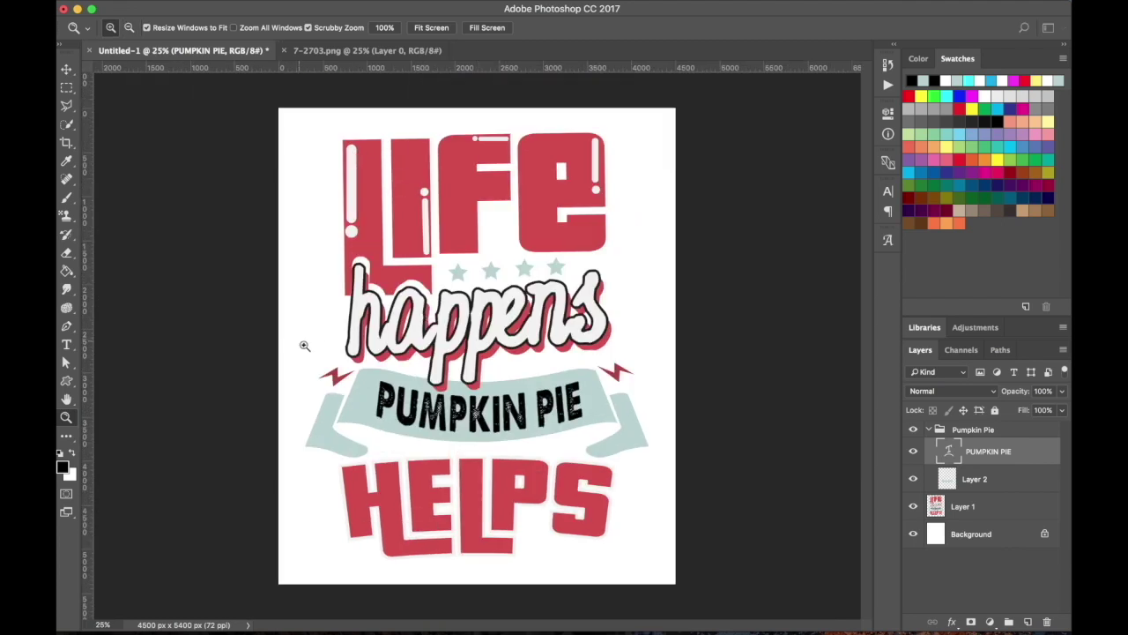
key(v)
key(shift+Left)
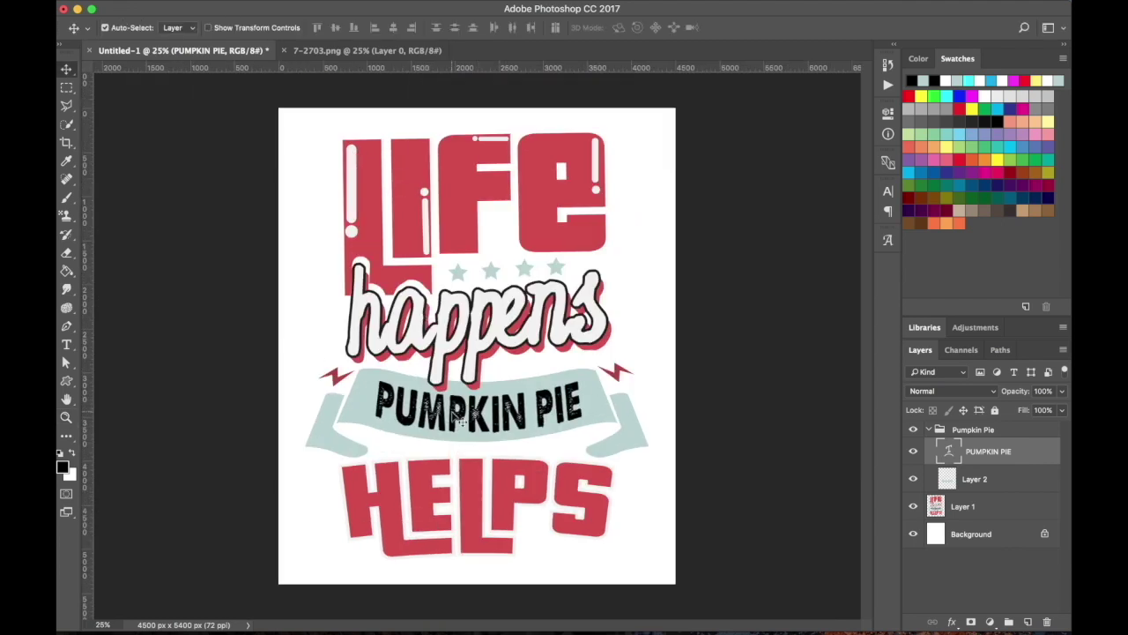
Step: Activate the Crop tool on the canvas with the whole design in view
key(z)
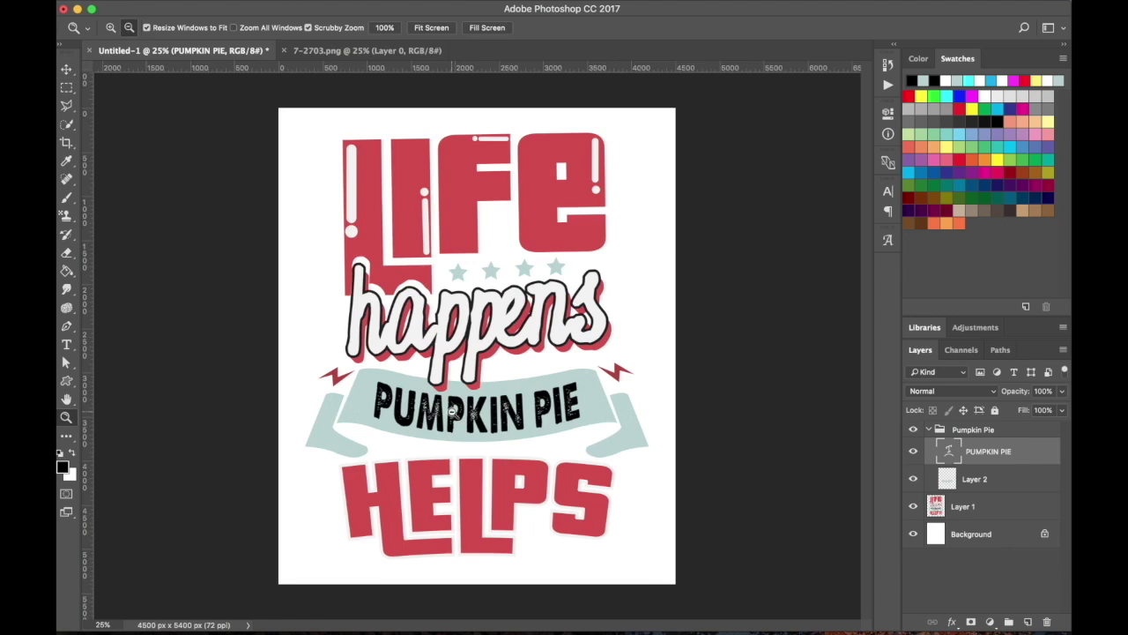
alt+click(458, 417)
key(c)
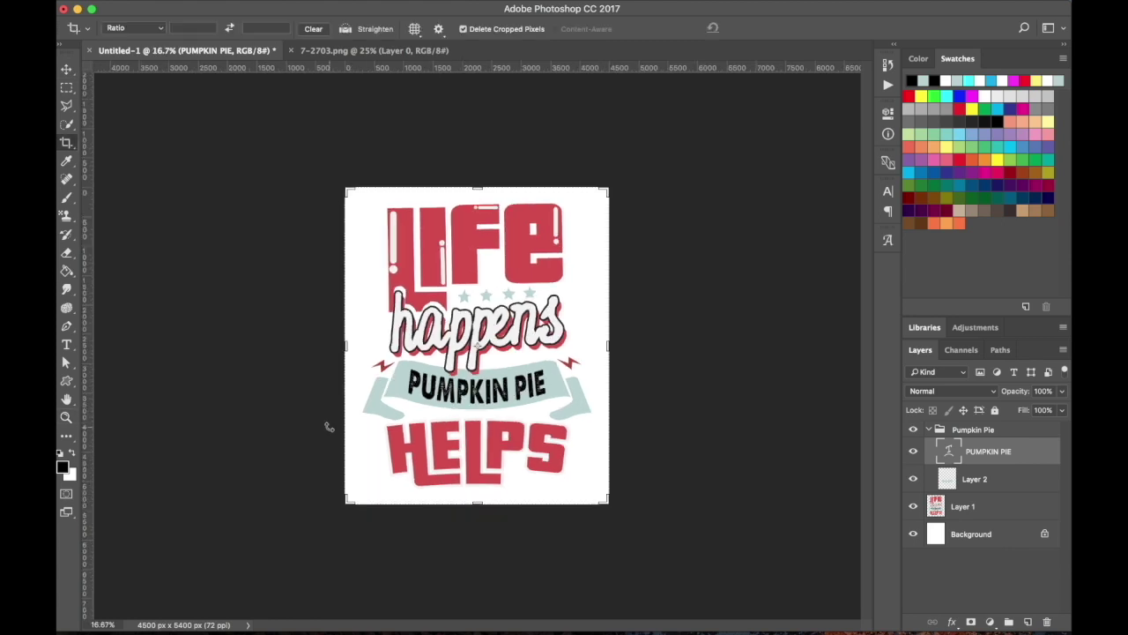